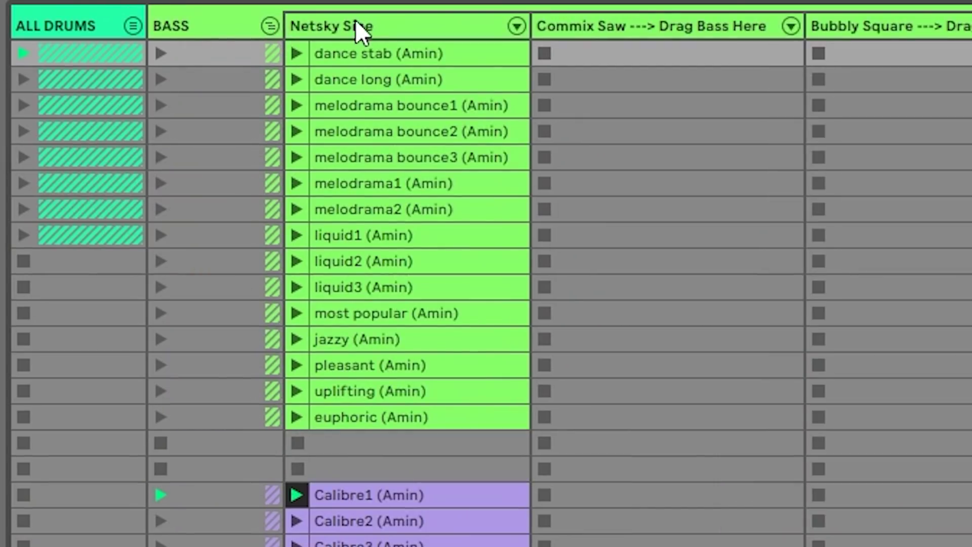
Step: On the Netsky Sine track, expand the Wavetable device and set the LFO Intensity macro to 67 %
{"action": "left_click", "coordinate": [356, 25]}
{"action": "scroll", "coordinate": [381, 241], "scroll_direction": "down", "scroll_amount": 10}
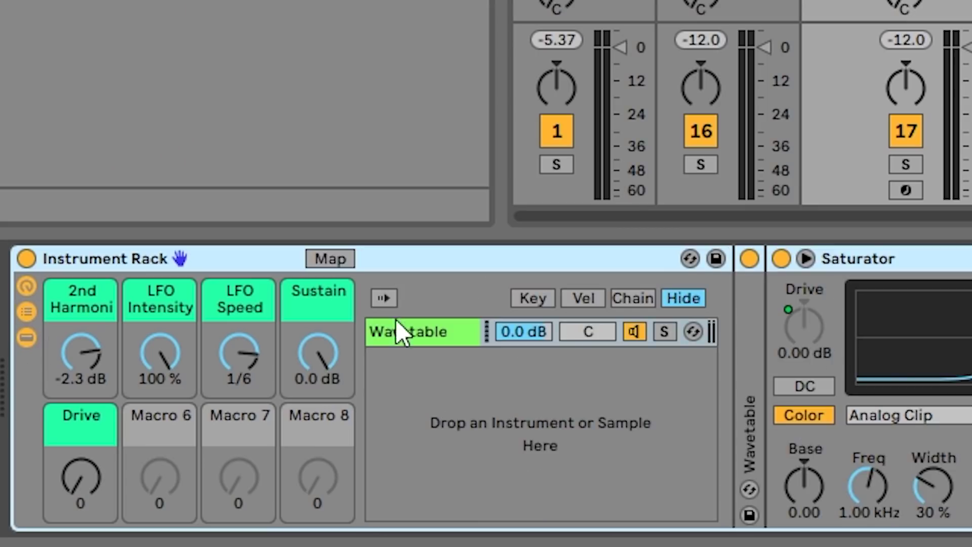
{"action": "double_click", "coordinate": [746, 346]}
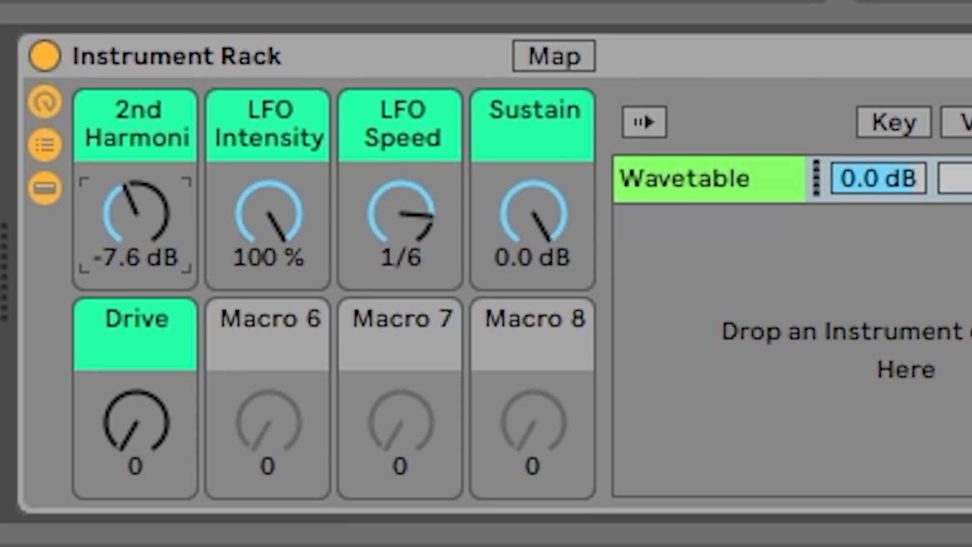
{"action": "left_click_drag", "start_coordinate": [310, 260], "coordinate": [311, 314]}
{"action": "left_click_drag", "start_coordinate": [289, 274], "coordinate": [289, 225]}
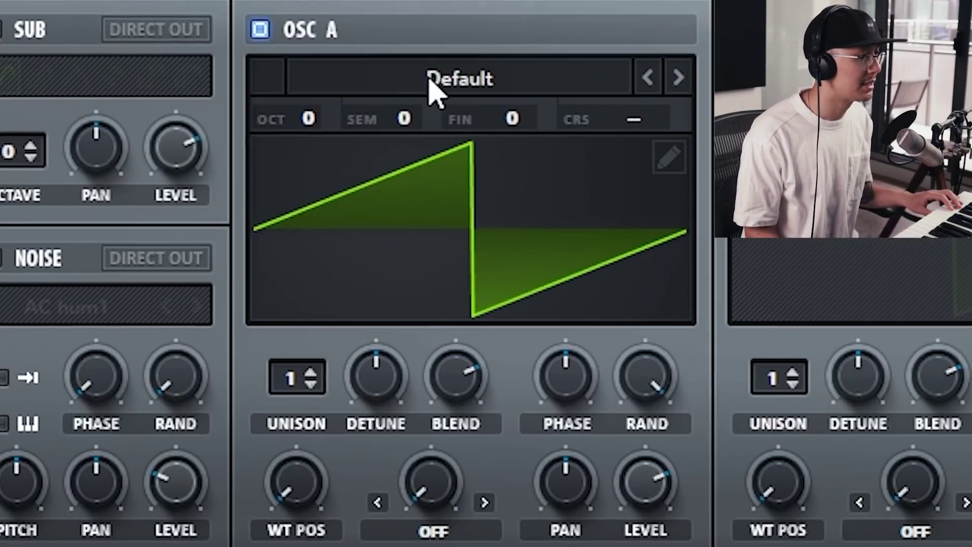
Step: Load the Analog_BD_Sin wavetable into oscillator A
{"action": "left_click", "coordinate": [287, 50]}
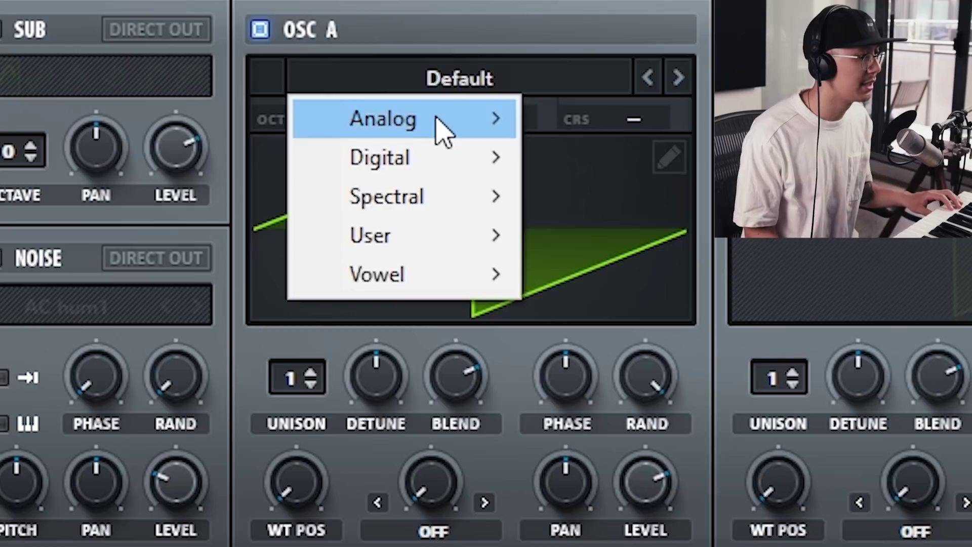
{"action": "mouse_move", "coordinate": [436, 118]}
{"action": "left_click", "coordinate": [683, 183]}
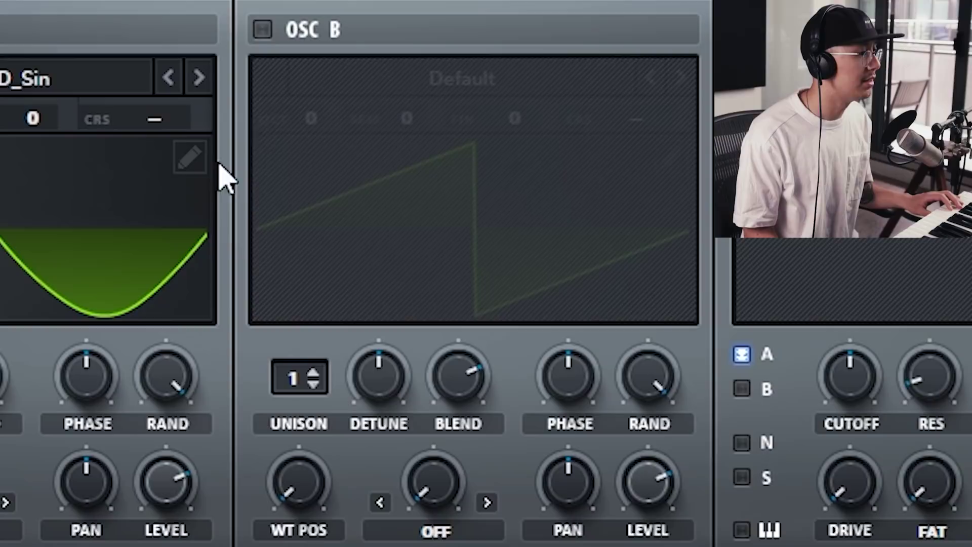
Step: Turn on oscillator B, load Analog_BD_Sin into it, and tune it up 7 semitones
{"action": "left_click", "coordinate": [262, 32]}
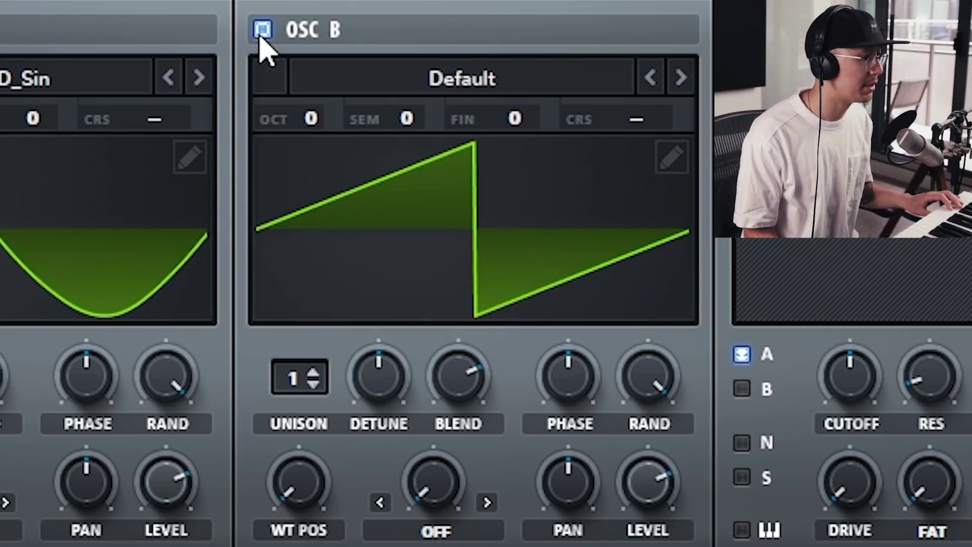
{"action": "left_click", "coordinate": [476, 83]}
{"action": "mouse_move", "coordinate": [458, 122]}
{"action": "left_click", "coordinate": [641, 179]}
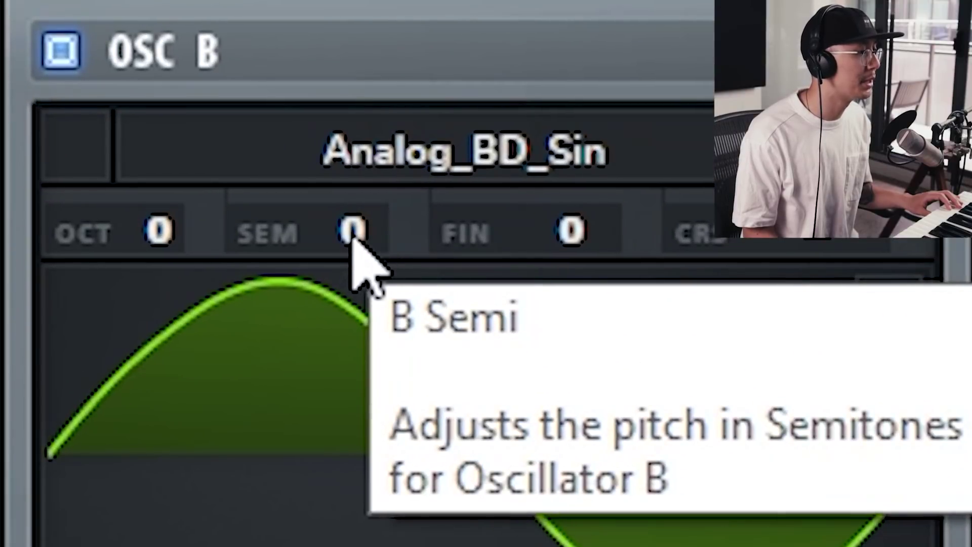
{"action": "left_click_drag", "start_coordinate": [353, 236], "coordinate": [364, 20]}
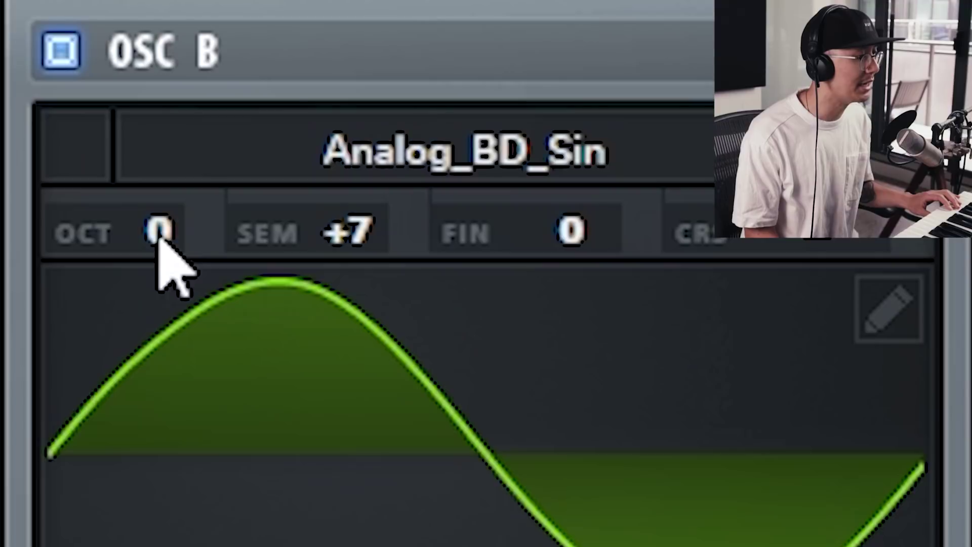
Step: Set oscillator B's OCT field to +1, keeping its +7 semitone tuning
{"action": "left_click_drag", "start_coordinate": [157, 239], "coordinate": [178, 163]}
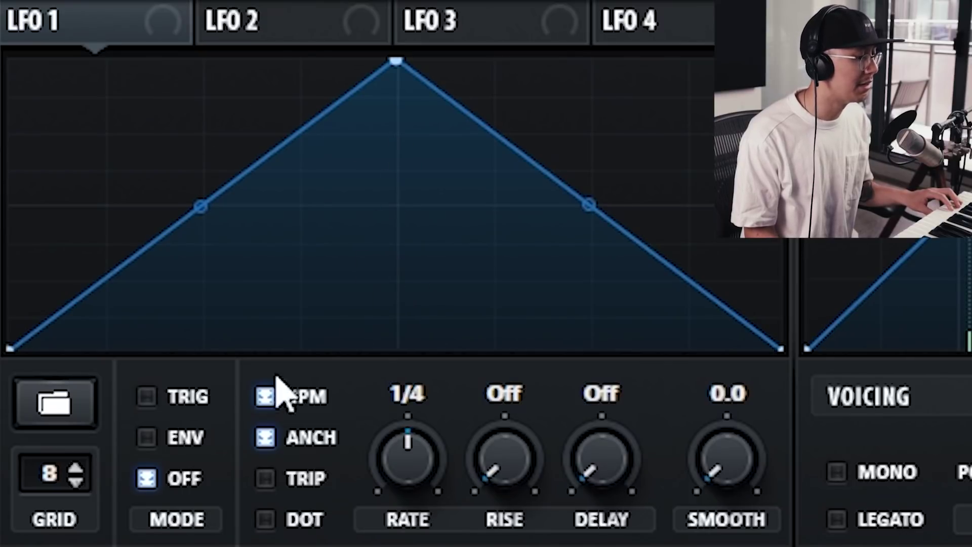
Step: Set LFO 1 to TRIG and route it to oscillator B's level, with level 7% and amount 26
{"action": "left_click", "coordinate": [144, 397]}
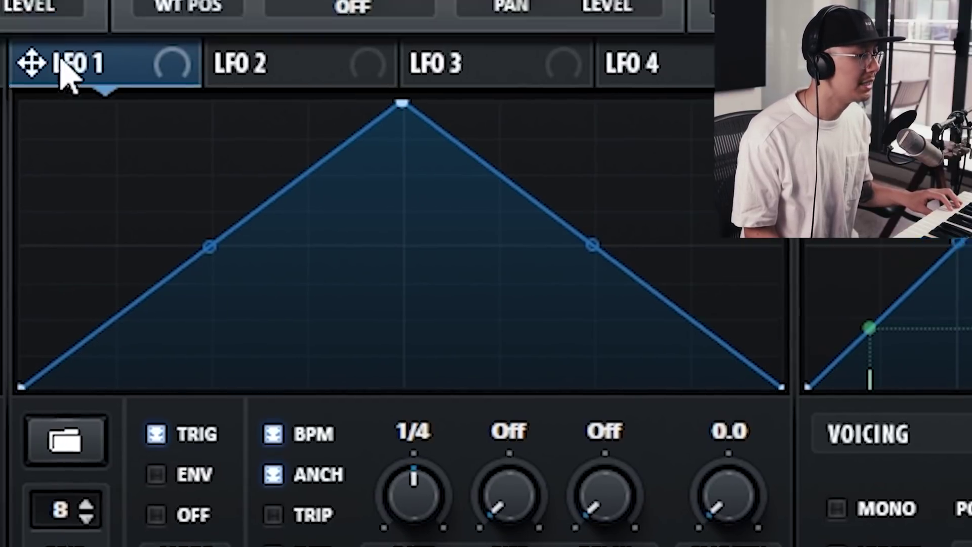
{"action": "left_click_drag", "start_coordinate": [66, 76], "coordinate": [611, 0]}
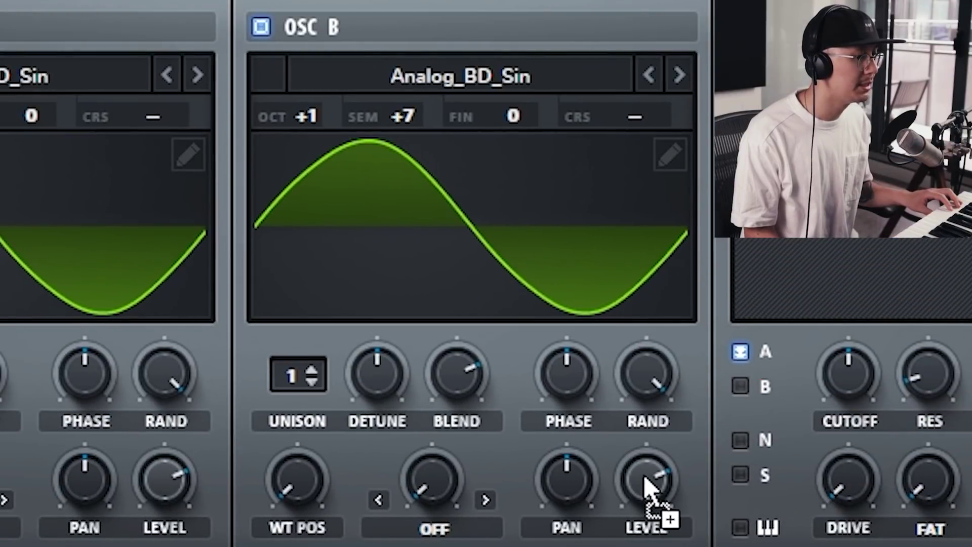
{"action": "left_click_drag", "start_coordinate": [649, 489], "coordinate": [649, 490]}
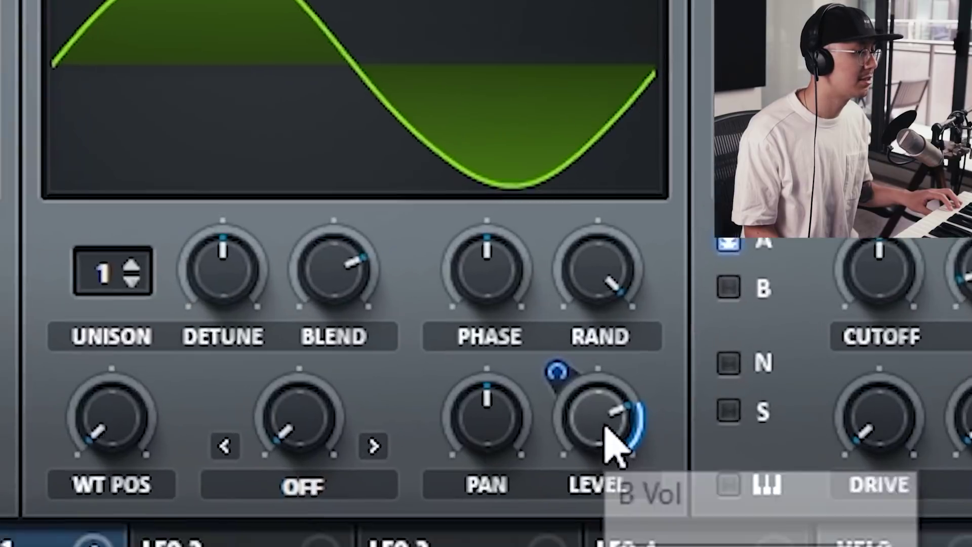
{"action": "left_click_drag", "start_coordinate": [610, 427], "coordinate": [620, 465]}
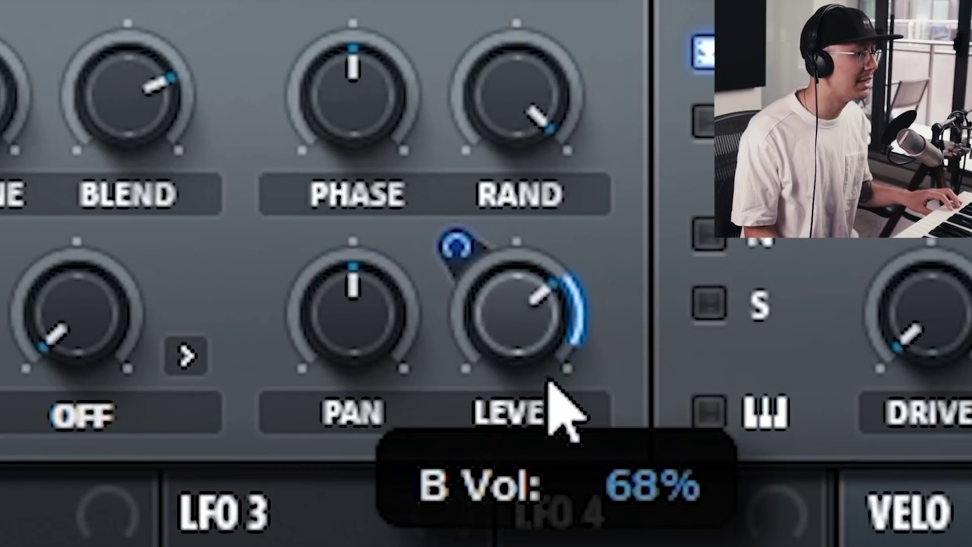
{"action": "left_click_drag", "start_coordinate": [548, 382], "coordinate": [562, 544]}
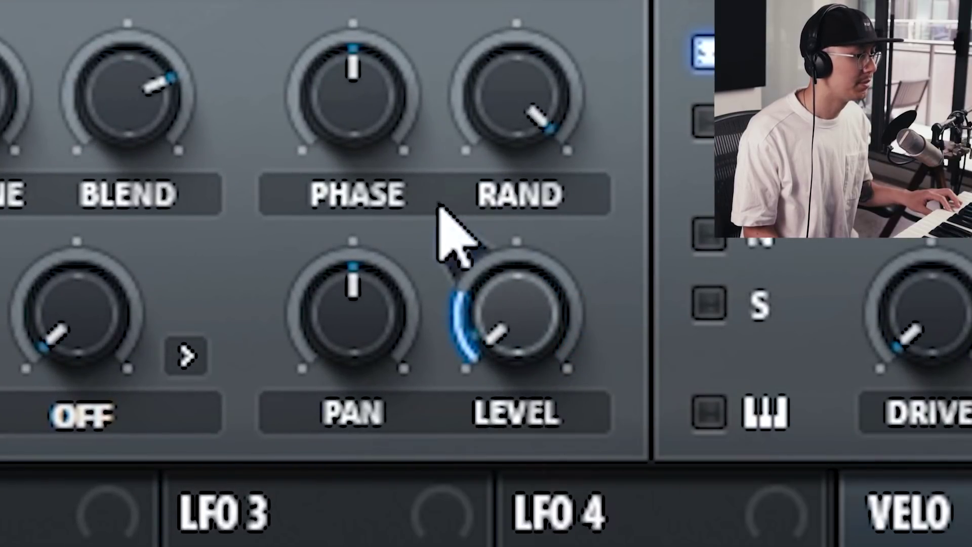
{"action": "left_click_drag", "start_coordinate": [450, 245], "coordinate": [442, 0]}
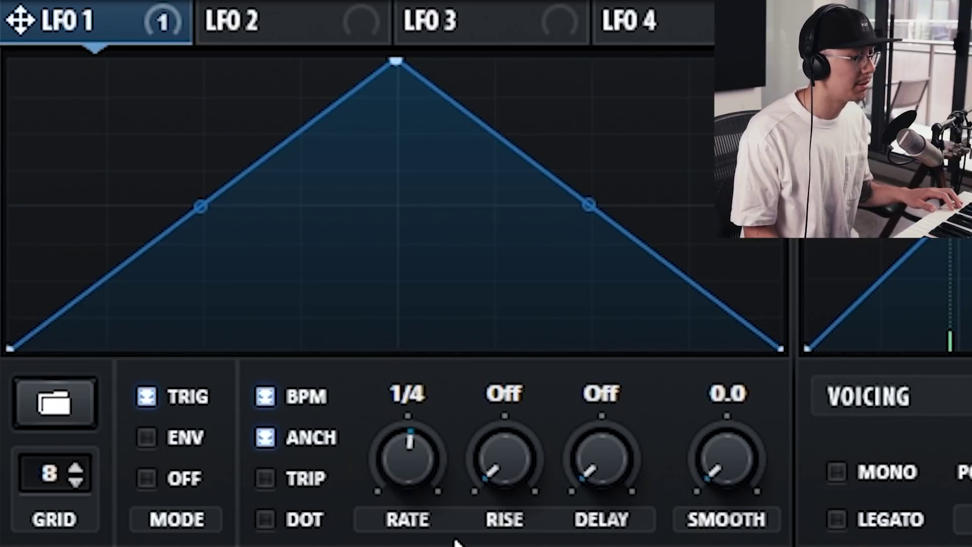
Step: Enable LFO 1's TRIP triplet timing and set its rate to 1/2 t
{"action": "left_click", "coordinate": [264, 478]}
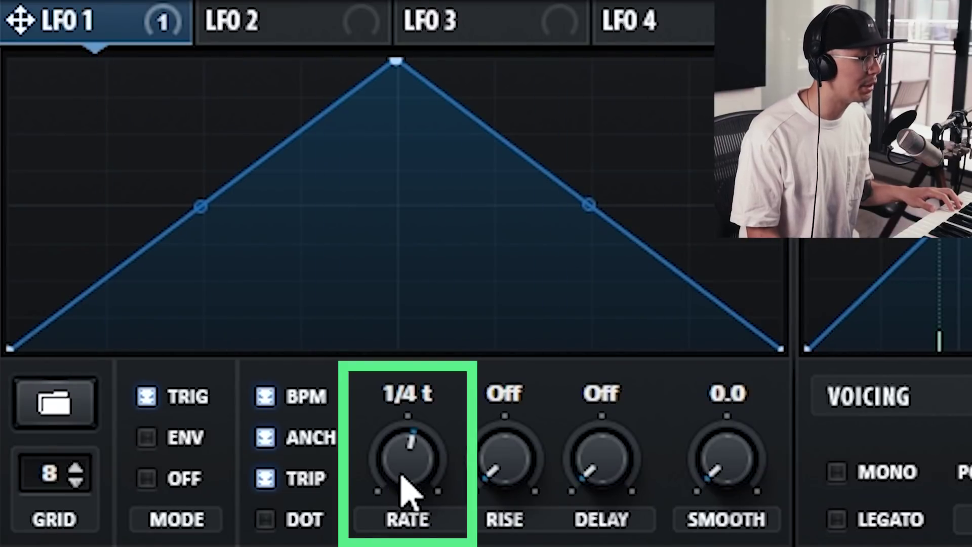
{"action": "left_click_drag", "start_coordinate": [402, 476], "coordinate": [405, 442]}
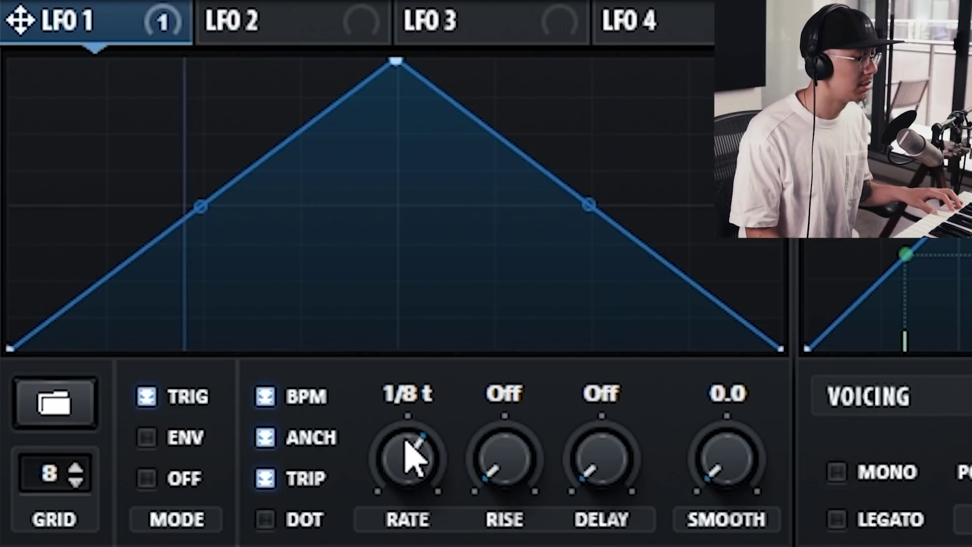
{"action": "left_click_drag", "start_coordinate": [408, 456], "coordinate": [400, 481]}
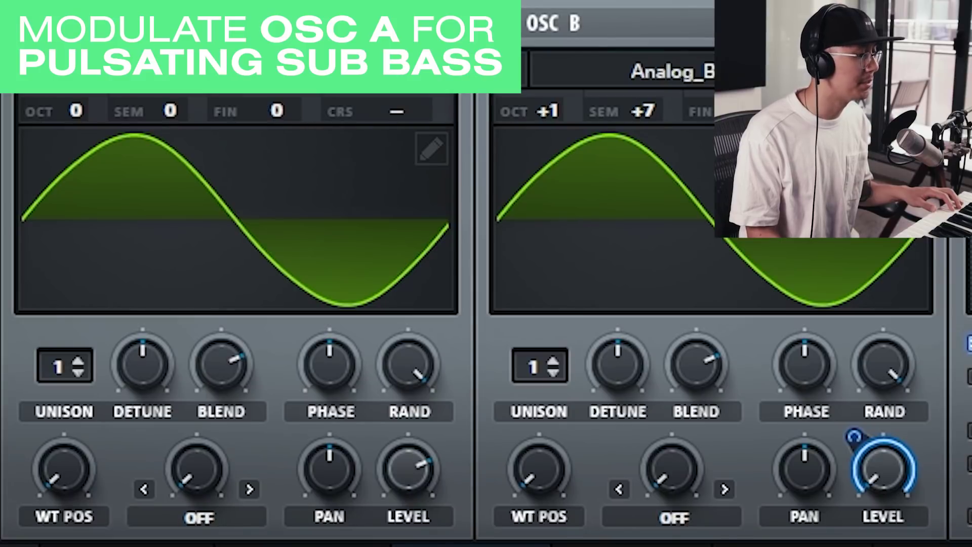
Step: Route LFO 1 to oscillator A's level, lower that level to 29%, and set amount 67
{"action": "left_click_drag", "start_coordinate": [418, 449], "coordinate": [413, 466]}
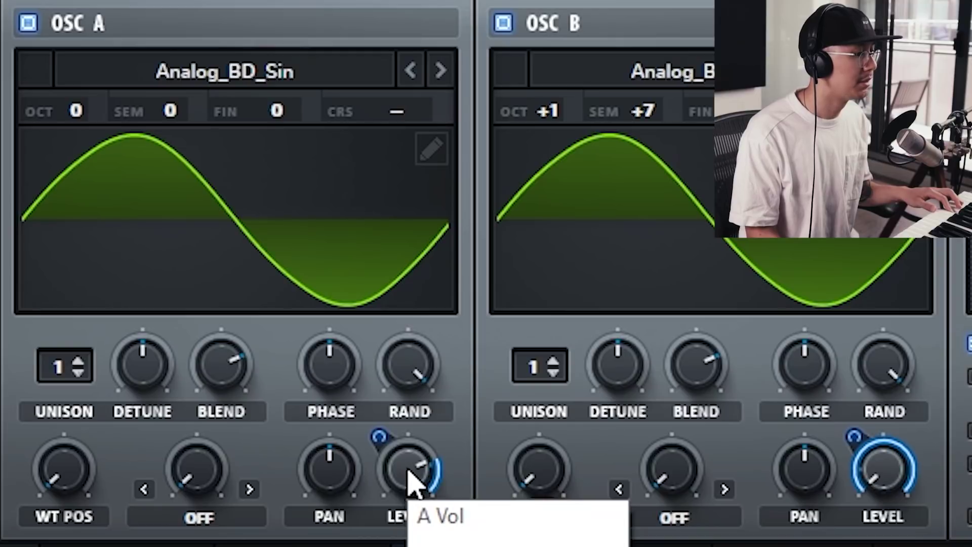
{"action": "left_click_drag", "start_coordinate": [411, 483], "coordinate": [436, 546]}
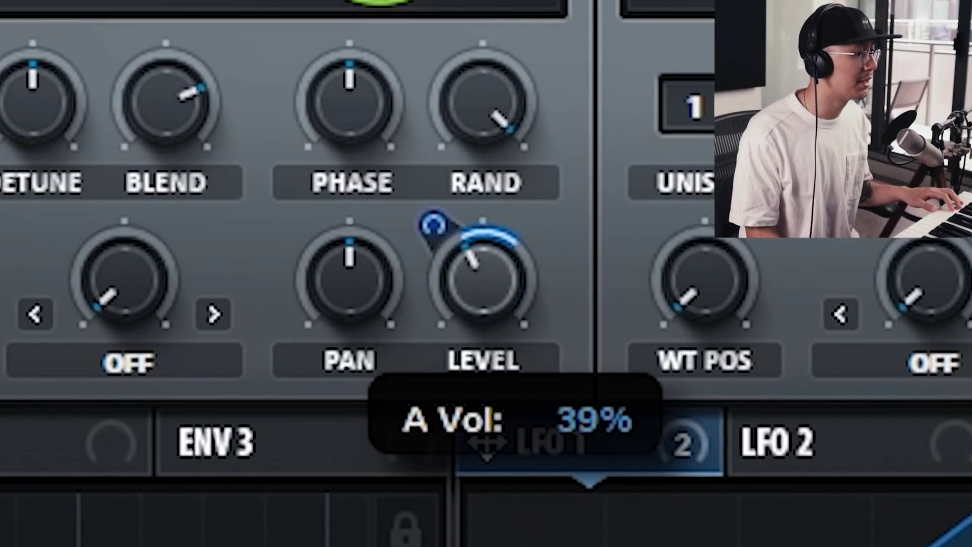
{"action": "left_click_drag", "start_coordinate": [488, 444], "coordinate": [494, 311]}
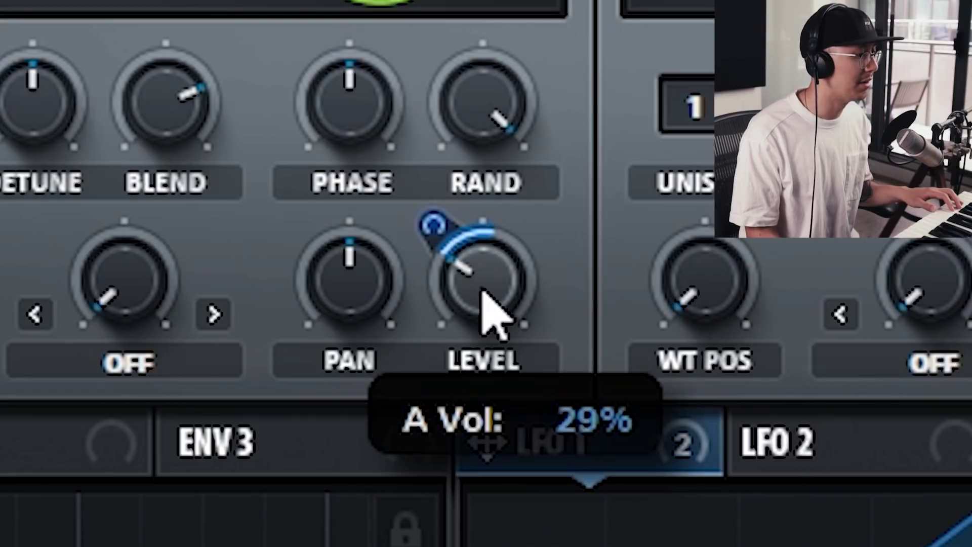
{"action": "left_click_drag", "start_coordinate": [434, 224], "coordinate": [433, 162]}
{"action": "left_click_drag", "start_coordinate": [430, 302], "coordinate": [432, 324]}
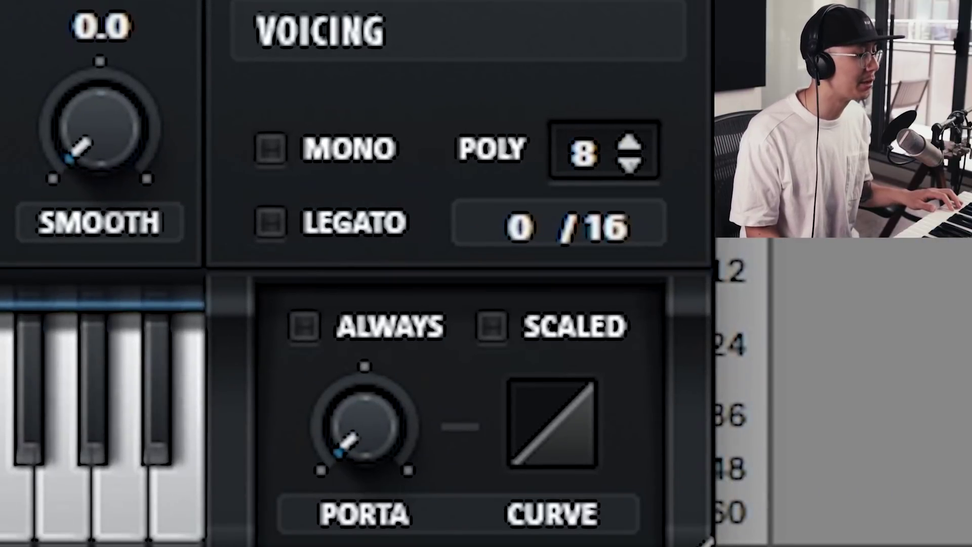
Step: Set portamento to 2 ms, switch voicing to mono, and set envelope 1's attack to 24 ms
{"action": "left_click_drag", "start_coordinate": [390, 458], "coordinate": [383, 110]}
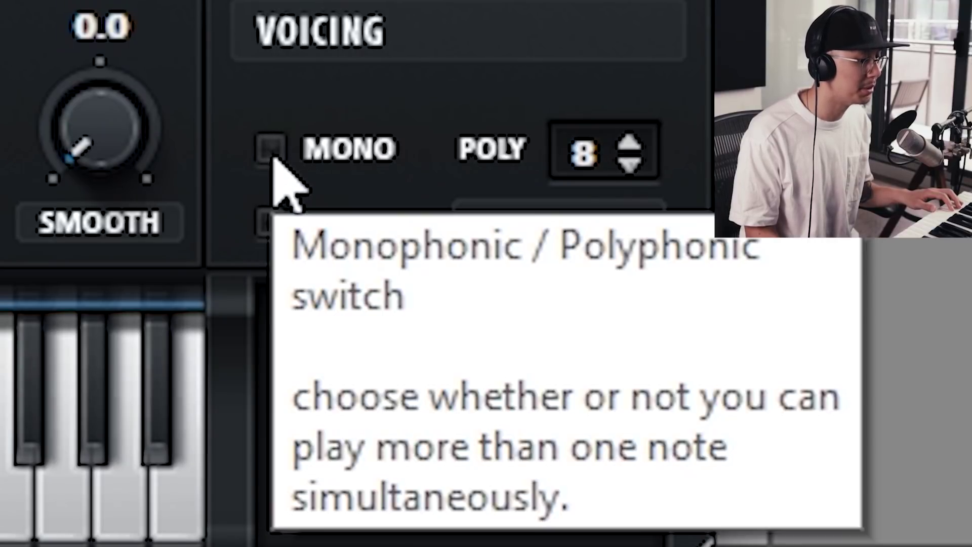
{"action": "left_click", "coordinate": [274, 161]}
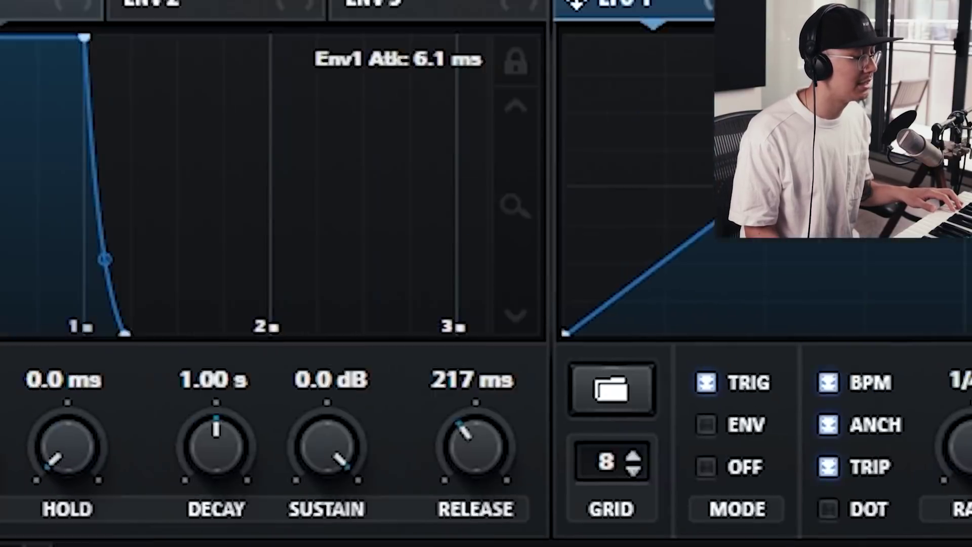
{"action": "left_click_drag", "start_coordinate": [91, 462], "coordinate": [93, 467]}
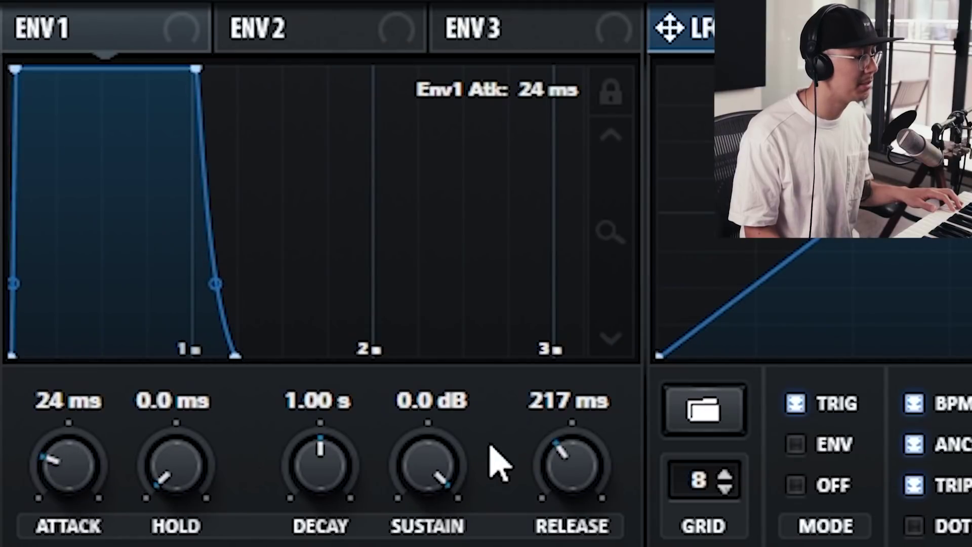
Step: Bring the ENV 1 release knob down from 217 ms to roughly 170 ms
{"action": "left_click_drag", "start_coordinate": [580, 488], "coordinate": [580, 480]}
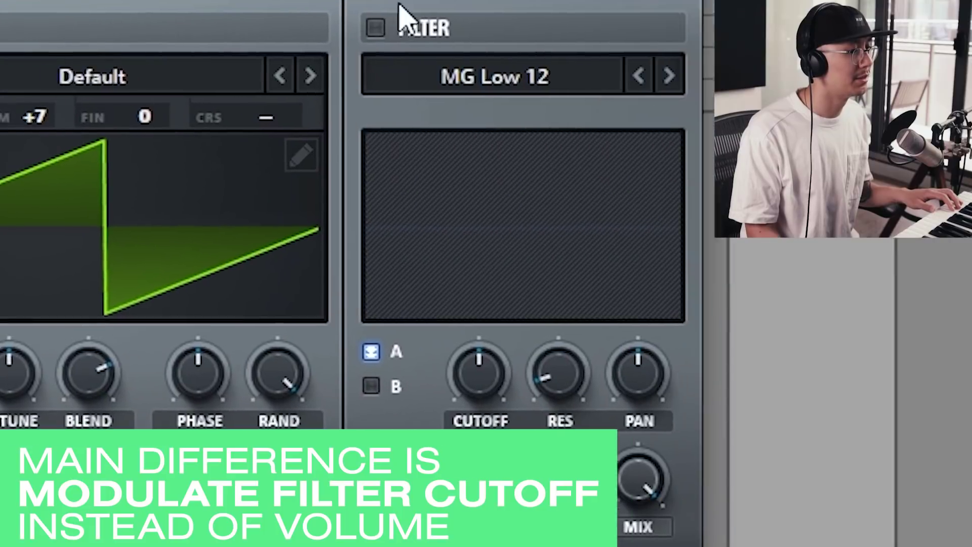
Step: Enable the filter, lower its cutoff, and modulate the cutoff from LFO 1 at amount 63
{"action": "left_click", "coordinate": [895, 32]}
{"action": "left_click_drag", "start_coordinate": [486, 390], "coordinate": [489, 435]}
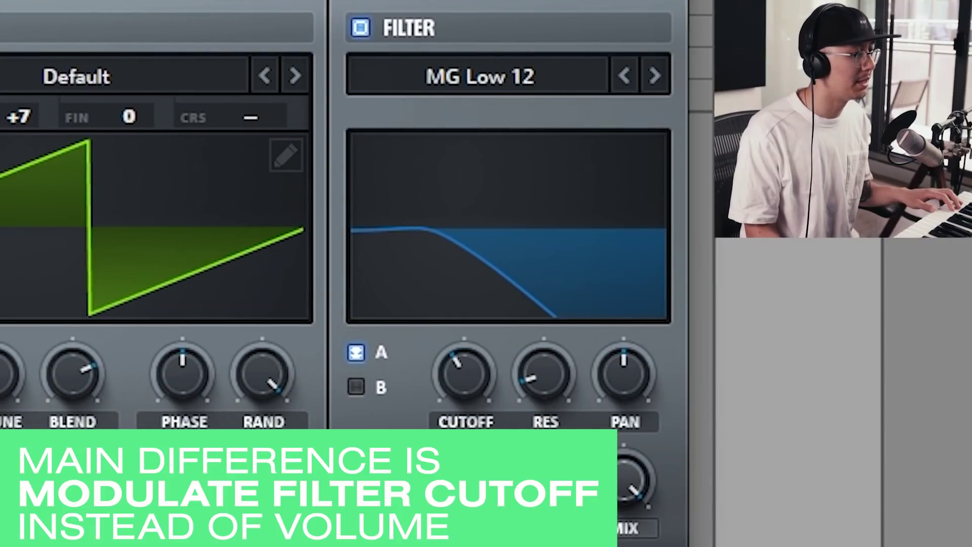
{"action": "left_click_drag", "start_coordinate": [306, 429], "coordinate": [460, 385]}
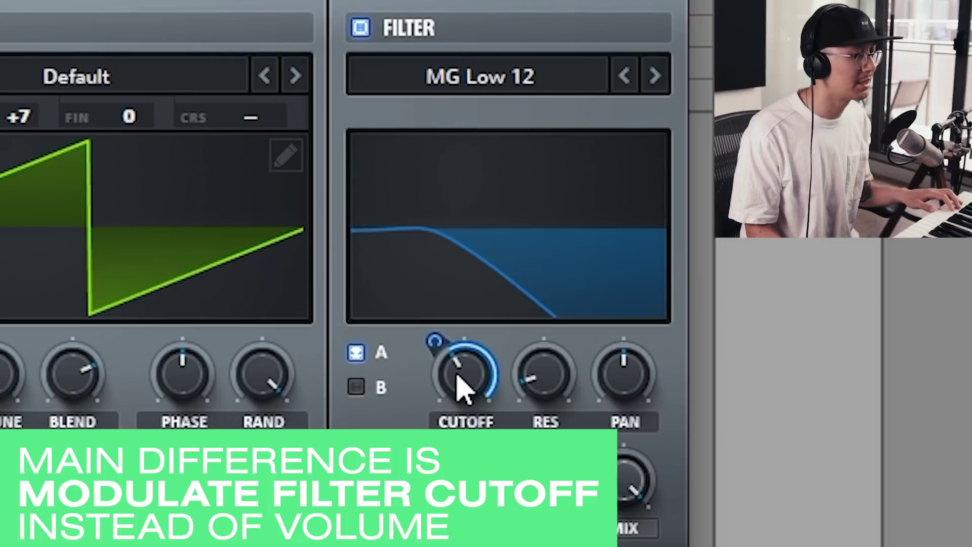
{"action": "mouse_move", "coordinate": [443, 339]}
{"action": "left_mouse_down"}
{"action": "mouse_move", "coordinate": [441, 373]}
{"action": "mouse_move", "coordinate": [436, 330]}
{"action": "left_mouse_up"}
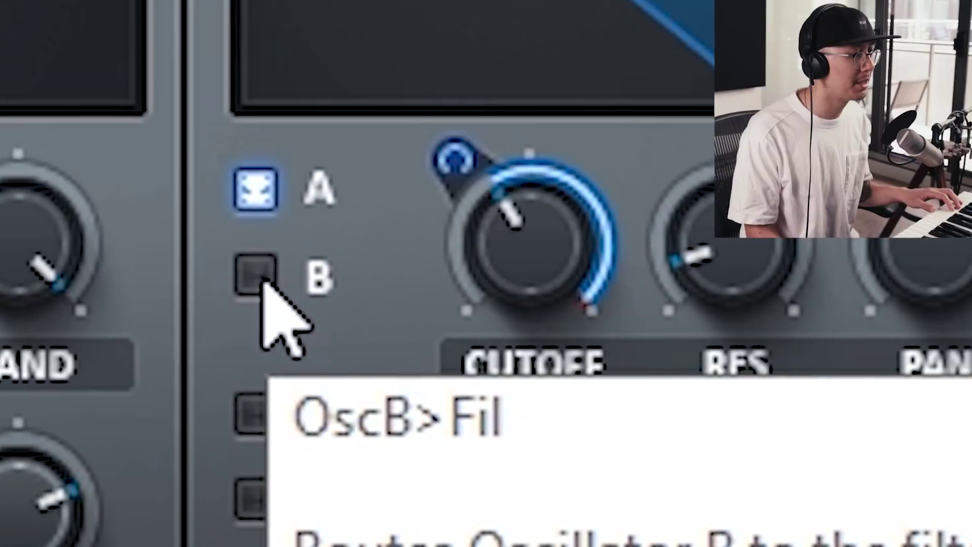
Step: Send oscillator B through the filter, lower the cutoff further, and readjust LFO 1's cutoff amount
{"action": "left_click", "coordinate": [360, 389]}
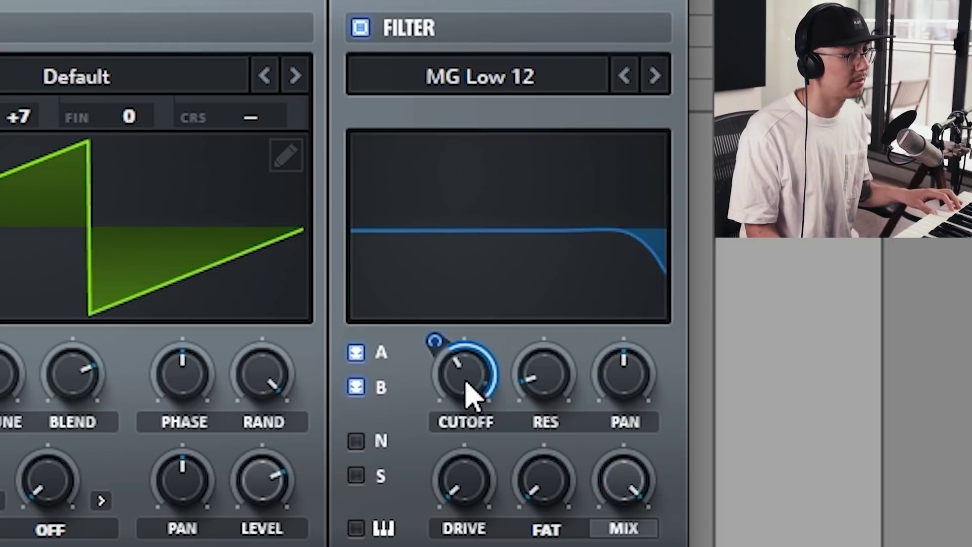
{"action": "mouse_move", "coordinate": [476, 391]}
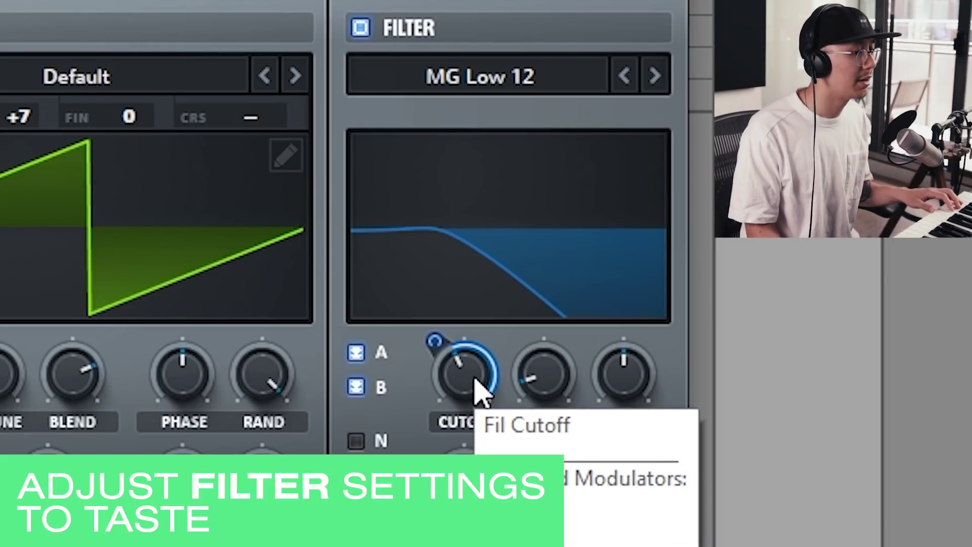
{"action": "left_click_drag", "start_coordinate": [482, 394], "coordinate": [482, 462]}
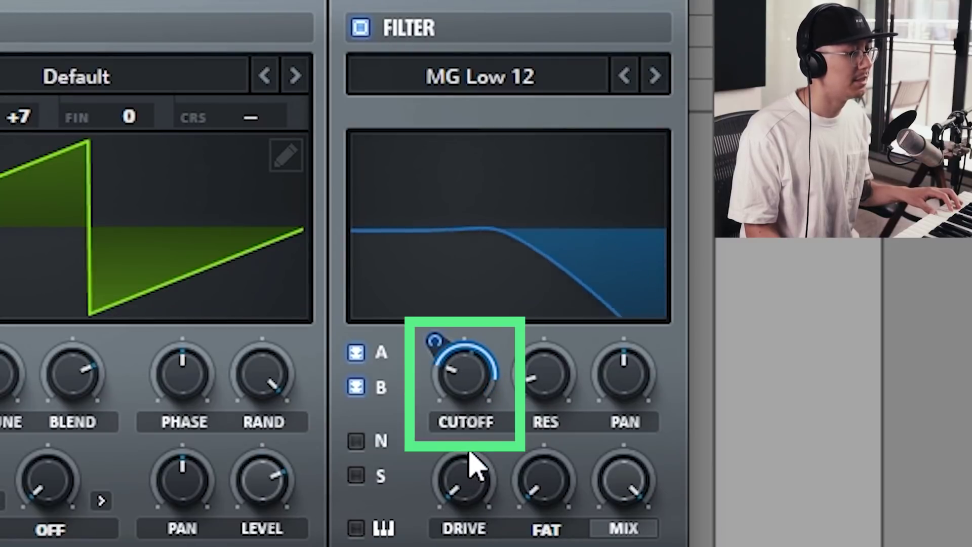
{"action": "mouse_move", "coordinate": [456, 354]}
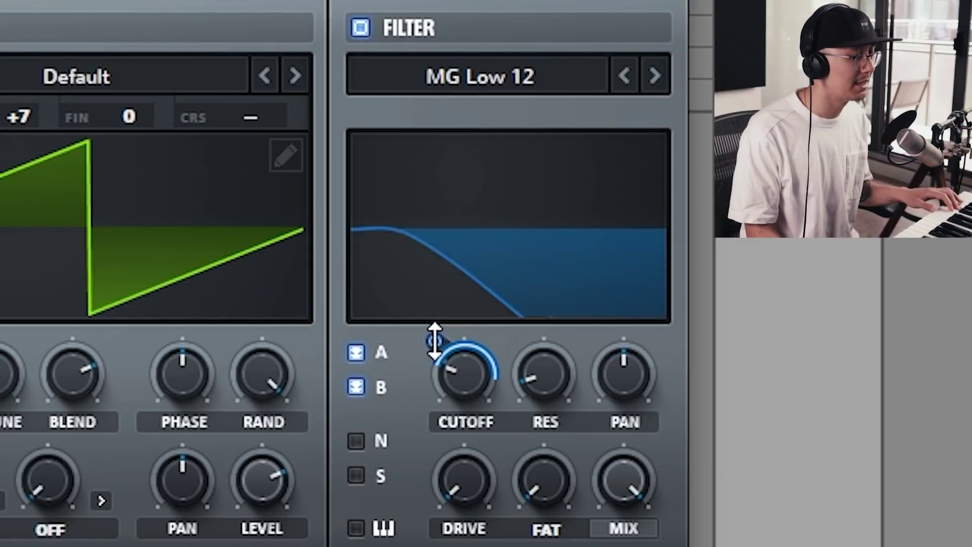
{"action": "left_click_drag", "start_coordinate": [434, 340], "coordinate": [471, 401]}
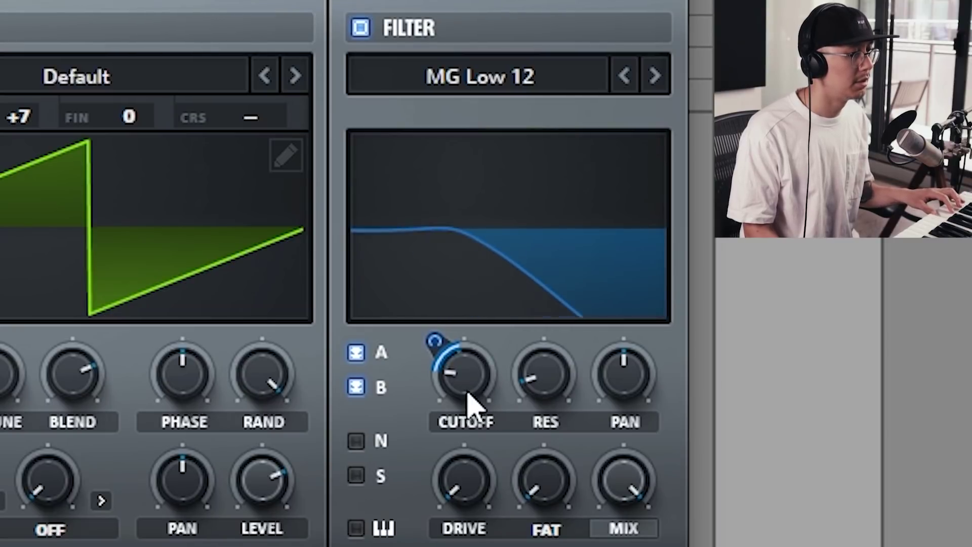
{"action": "left_click", "coordinate": [587, 76]}
Step: Switch the filter to MG Low 24, add more drive, and raise the cutoff to about 280 Hz
{"action": "mouse_move", "coordinate": [551, 109]}
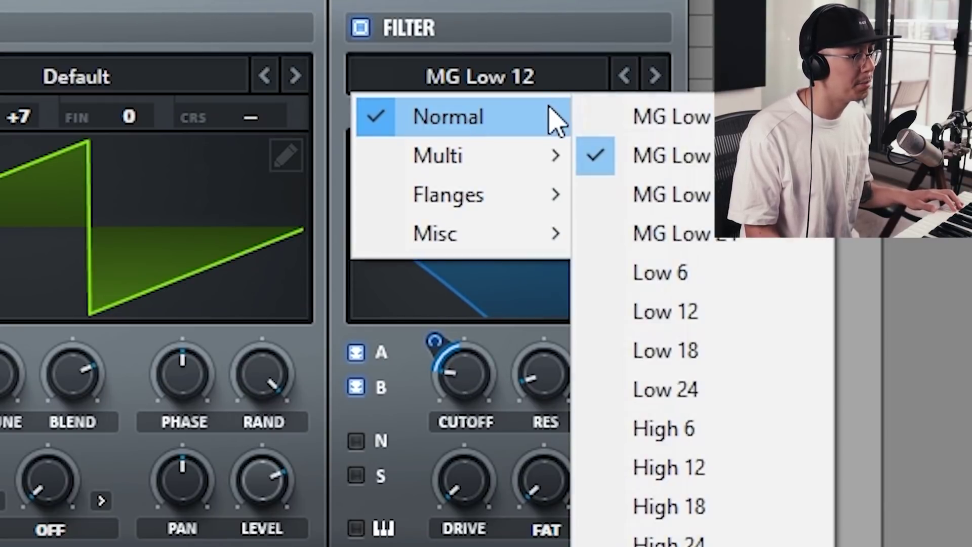
{"action": "left_click", "coordinate": [699, 242]}
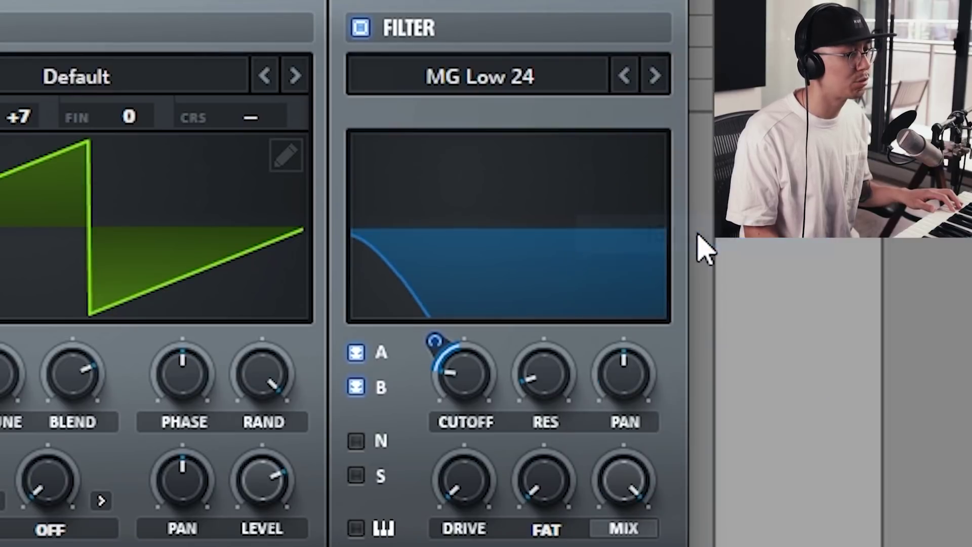
{"action": "left_click_drag", "start_coordinate": [466, 373], "coordinate": [468, 344]}
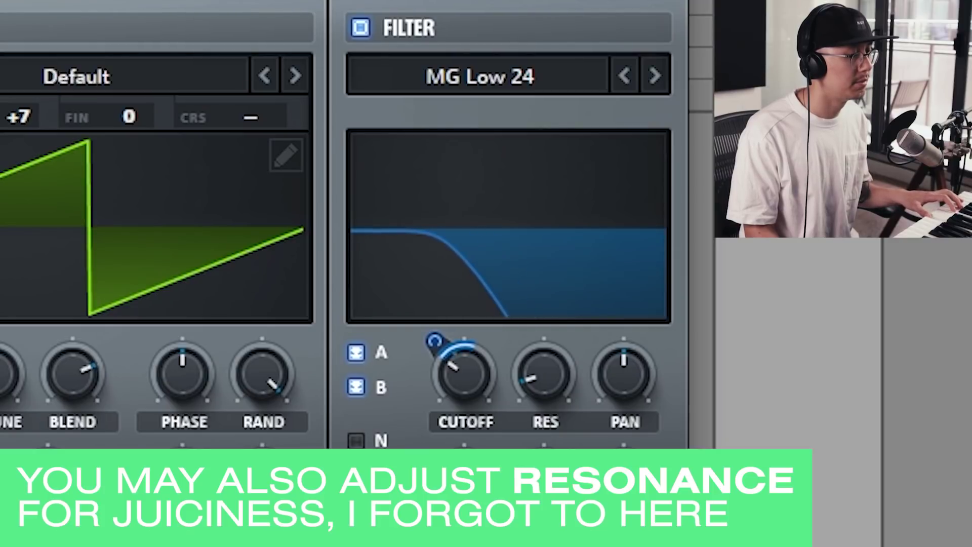
{"action": "left_click_drag", "start_coordinate": [481, 502], "coordinate": [476, 418]}
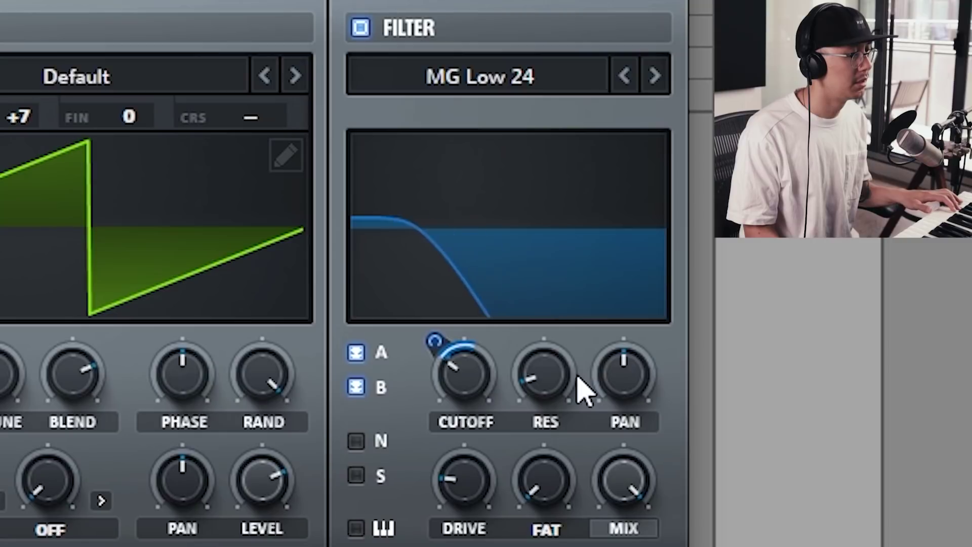
{"action": "left_click_drag", "start_coordinate": [479, 358], "coordinate": [481, 337]}
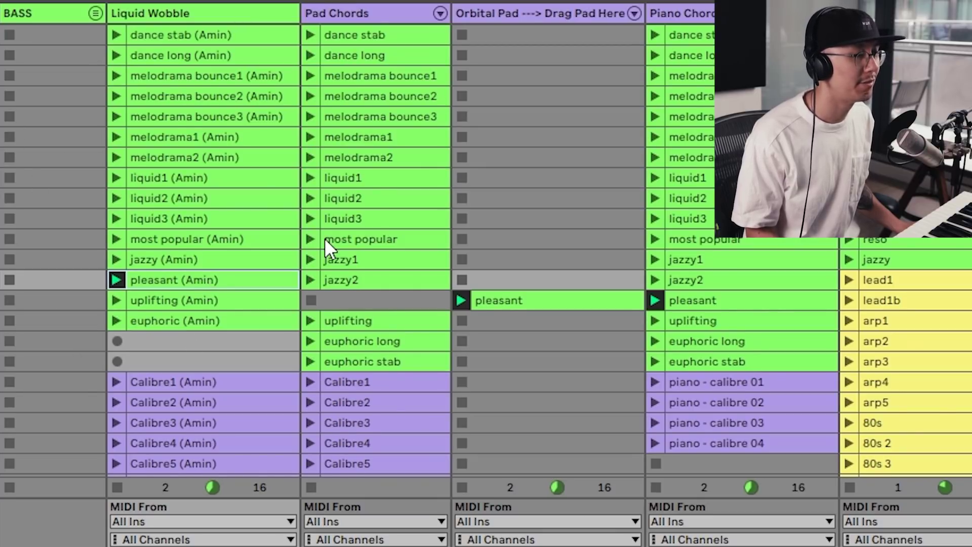
Step: Open the A3–C4–E4 chord clip from the Session grid in the piano roll
{"action": "scroll", "coordinate": [325, 241], "scroll_direction": "down", "scroll_amount": 3}
{"action": "scroll", "coordinate": [324, 238], "scroll_direction": "up", "scroll_amount": 3}
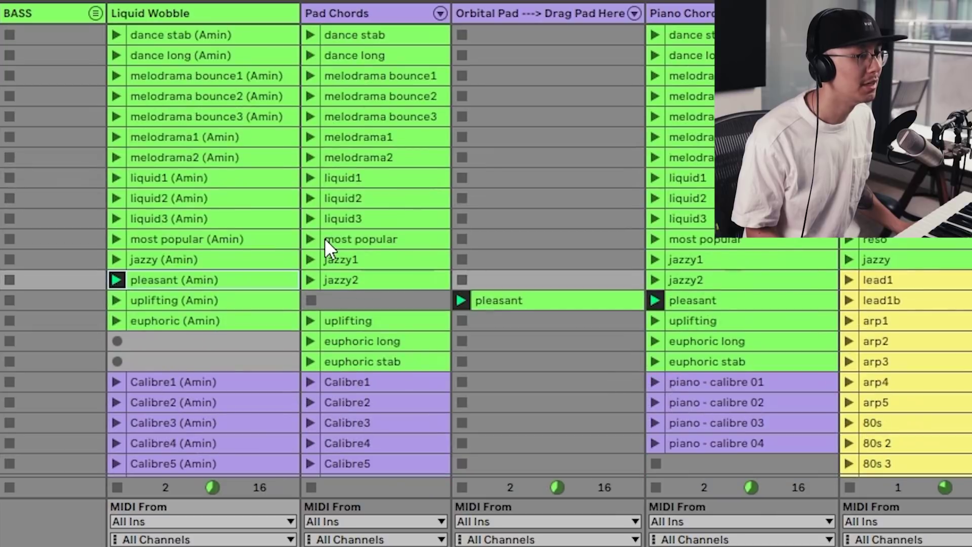
{"action": "double_click", "coordinate": [194, 278]}
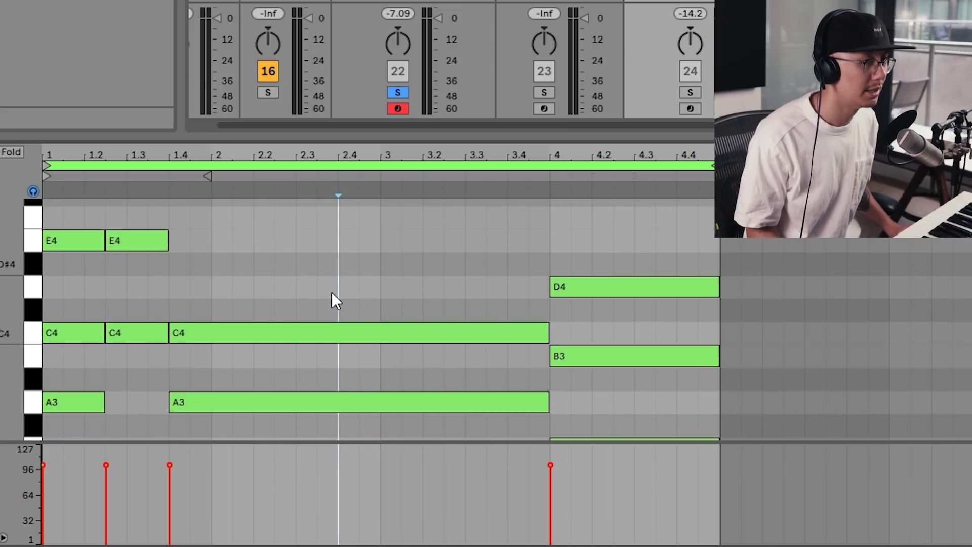
{"action": "scroll", "coordinate": [333, 298], "scroll_direction": "up", "scroll_amount": 2}
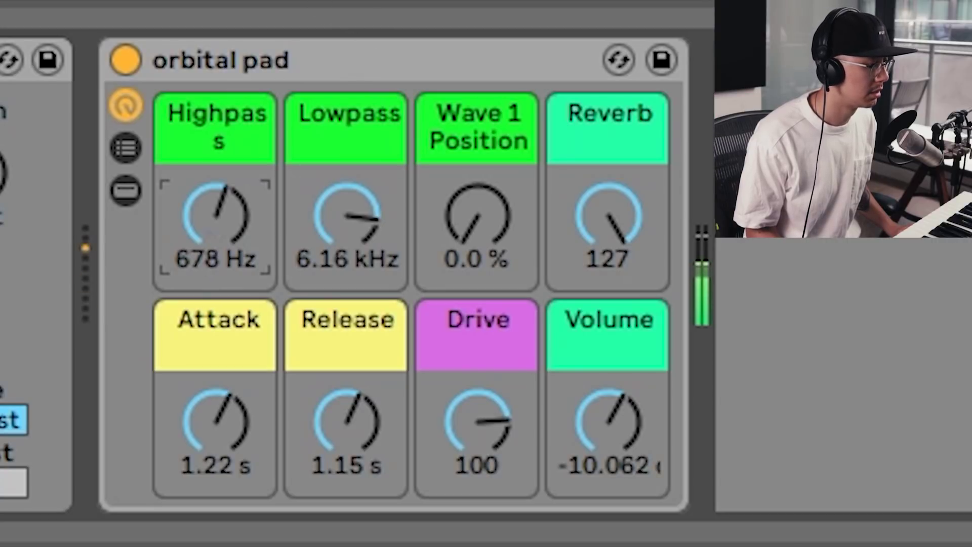
Step: Set the orbital pad macros to Highpass 1.22 kHz, Lowpass 20.5 kHz and Wave 1 Position 23%
{"action": "left_click_drag", "start_coordinate": [254, 256], "coordinate": [254, 294]}
{"action": "left_click_drag", "start_coordinate": [349, 228], "coordinate": [350, 203]}
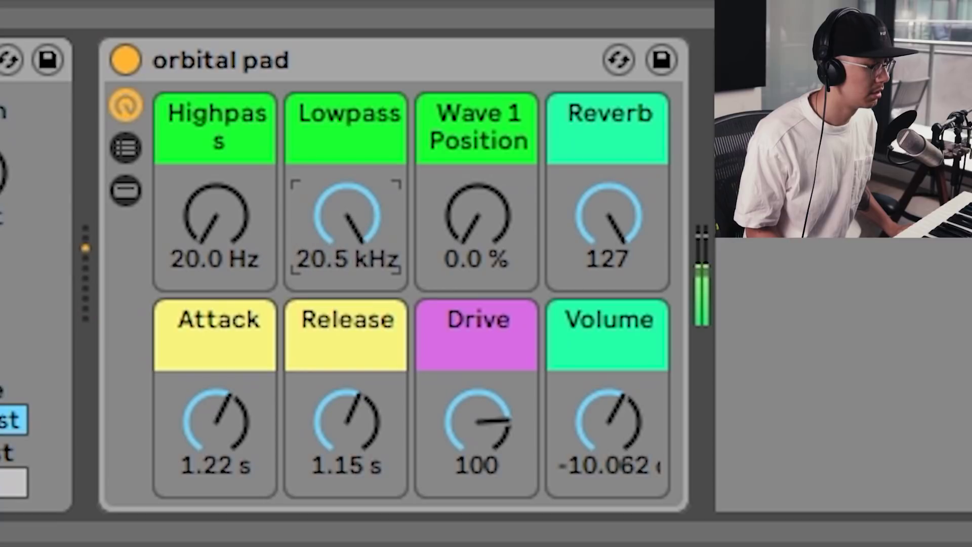
{"action": "left_click_drag", "start_coordinate": [439, 225], "coordinate": [465, 261]}
{"action": "left_click_drag", "start_coordinate": [623, 216], "coordinate": [623, 240]}
{"action": "mouse_move", "coordinate": [473, 218]}
{"action": "left_mouse_down"}
{"action": "mouse_move", "coordinate": [473, 197]}
{"action": "mouse_move", "coordinate": [473, 205]}
{"action": "left_mouse_up"}
{"action": "left_click_drag", "start_coordinate": [368, 274], "coordinate": [368, 298]}
{"action": "left_click_drag", "start_coordinate": [243, 261], "coordinate": [242, 228]}
{"action": "left_click_drag", "start_coordinate": [349, 233], "coordinate": [349, 197]}
{"action": "left_click_drag", "start_coordinate": [235, 256], "coordinate": [224, 231]}
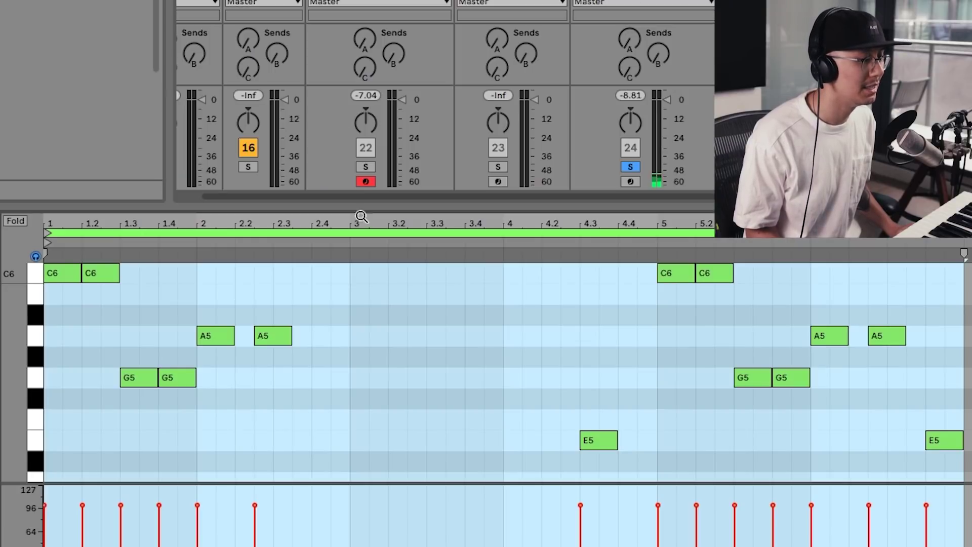
Step: Play the melody clip and set the Grand Piano's Reverb to 55%, Reverb Time 5.00 s, Tone 127
{"action": "left_click", "coordinate": [370, 304]}
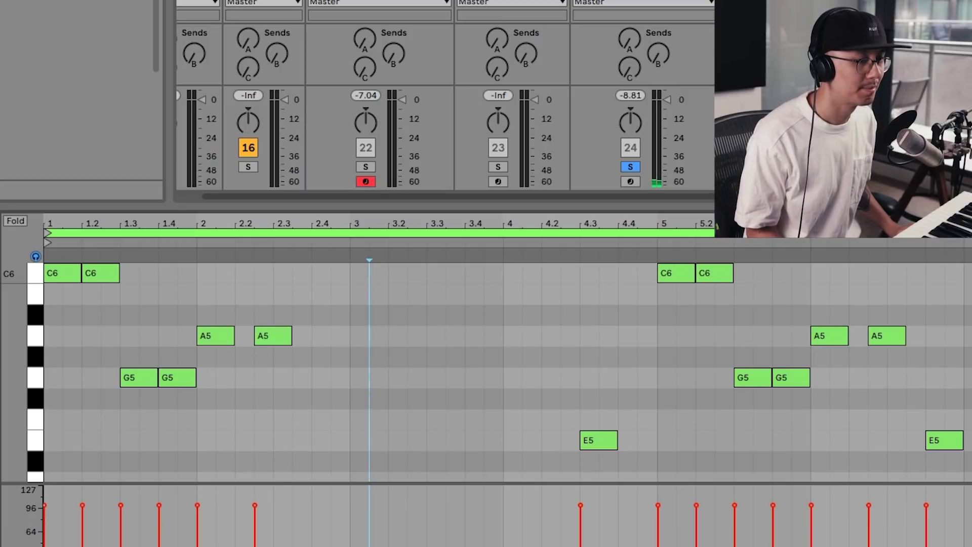
{"action": "key", "text": "space"}
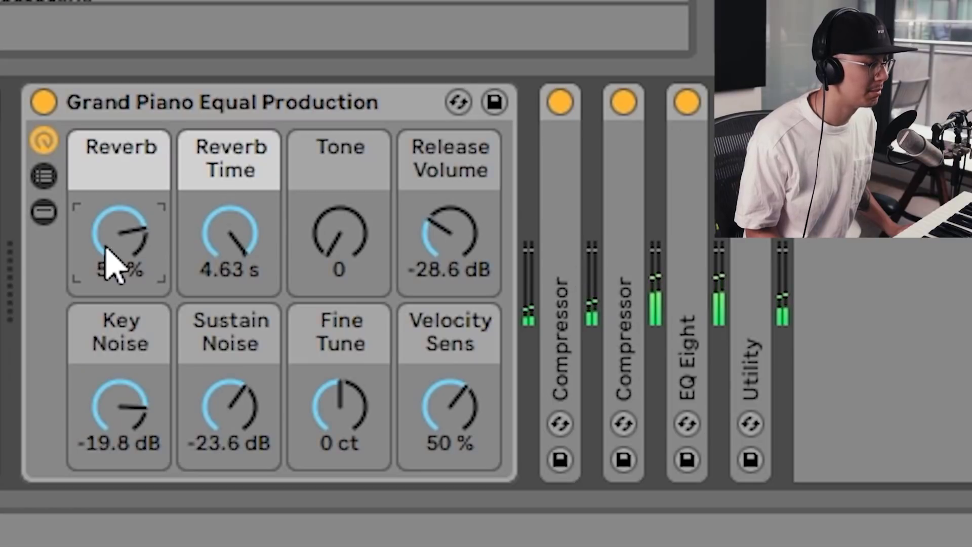
{"action": "left_click_drag", "start_coordinate": [108, 260], "coordinate": [109, 304]}
{"action": "left_click_drag", "start_coordinate": [230, 238], "coordinate": [230, 289]}
{"action": "left_click_drag", "start_coordinate": [321, 263], "coordinate": [321, 203]}
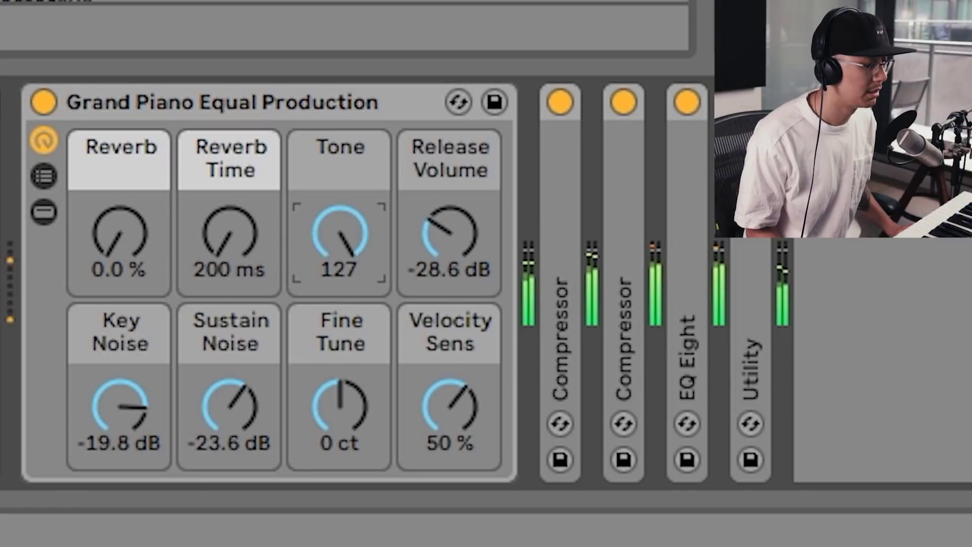
{"action": "left_click_drag", "start_coordinate": [231, 243], "coordinate": [231, 212]}
{"action": "left_click_drag", "start_coordinate": [138, 259], "coordinate": [138, 233]}
{"action": "left_click_drag", "start_coordinate": [230, 233], "coordinate": [230, 200]}
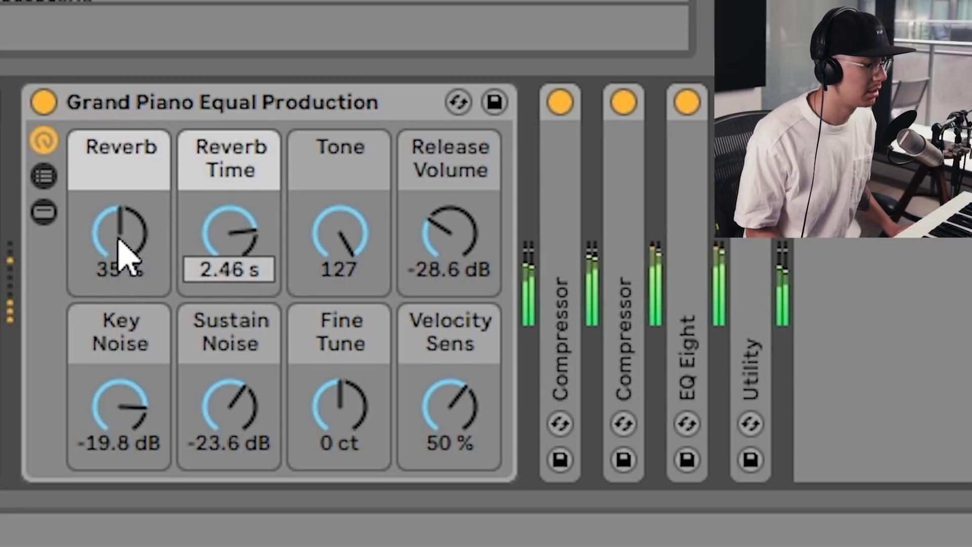
{"action": "left_click_drag", "start_coordinate": [271, 245], "coordinate": [132, 212]}
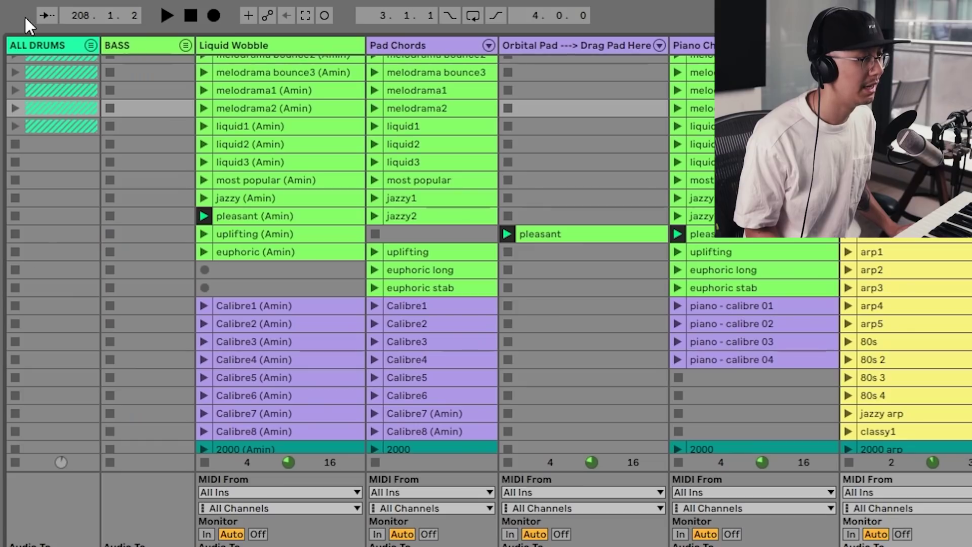
Step: Unfold the ALL DRUMS group and bring up the A0–F0–G0 bass clip in the piano roll
{"action": "left_click", "coordinate": [91, 45]}
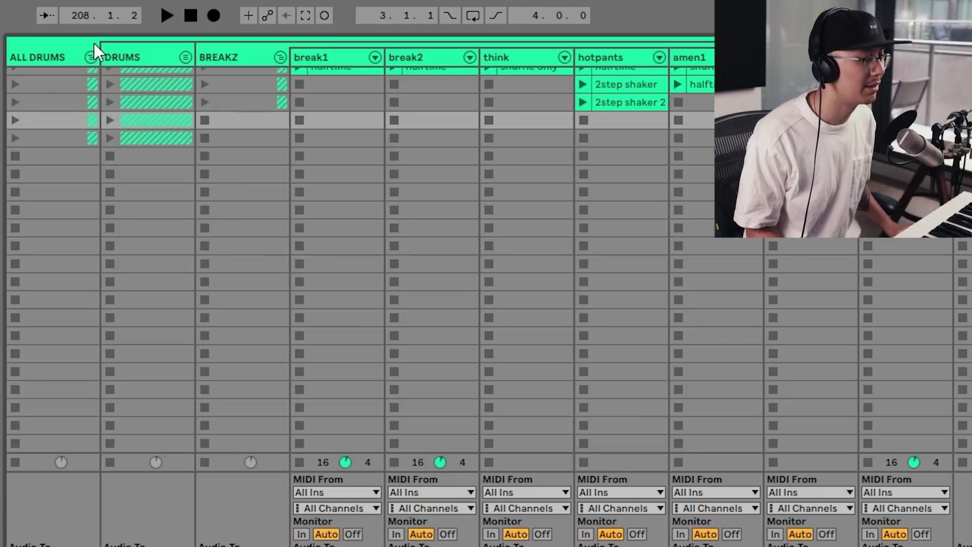
{"action": "scroll", "coordinate": [336, 381], "scroll_direction": "up", "scroll_amount": 5}
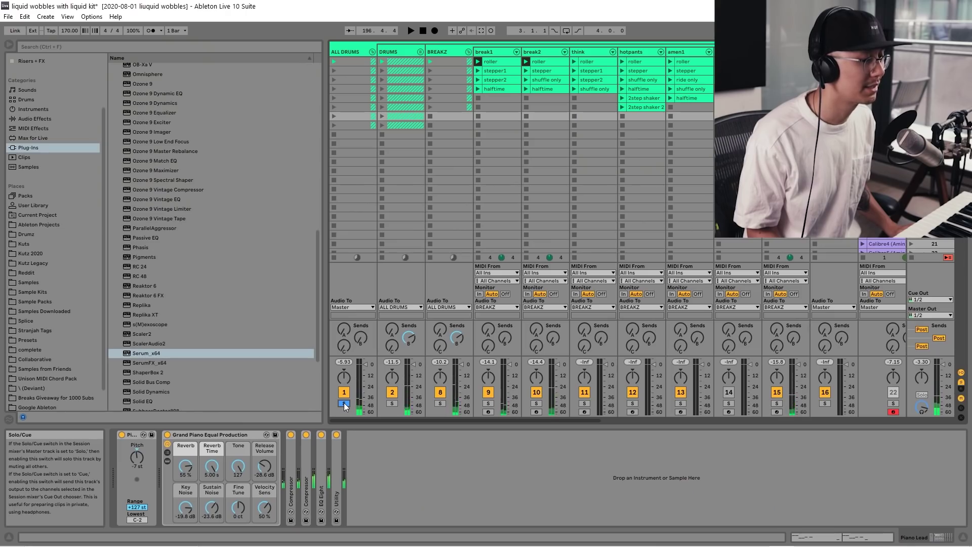
{"action": "left_click_drag", "start_coordinate": [424, 421], "coordinate": [628, 427]}
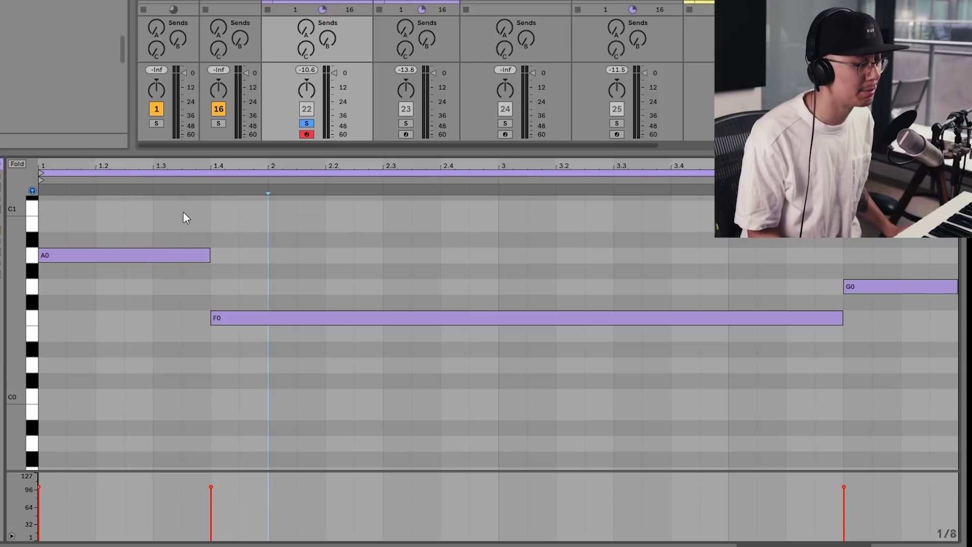
Step: Play the bass clip from its beginning
{"action": "scroll", "coordinate": [183, 215], "scroll_direction": "up", "scroll_amount": 1}
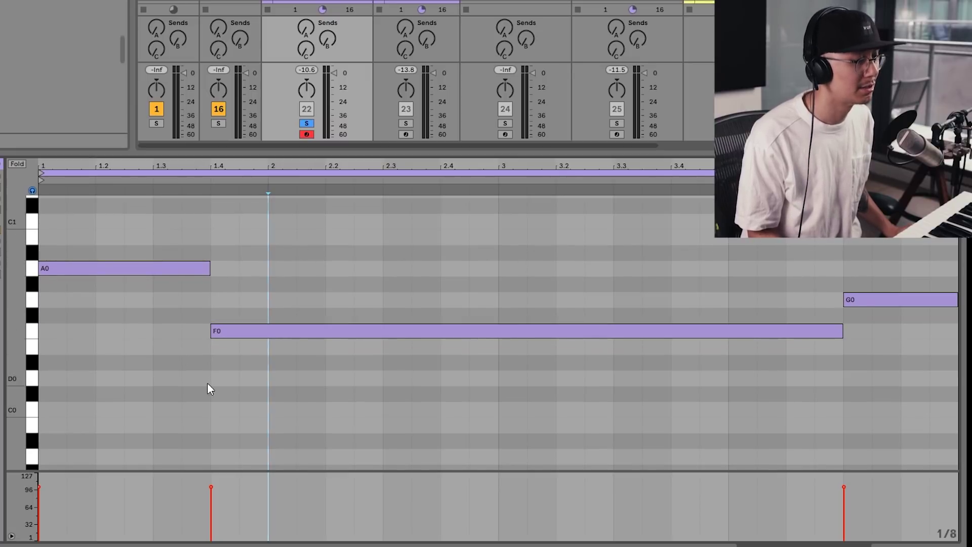
{"action": "left_click", "coordinate": [48, 376]}
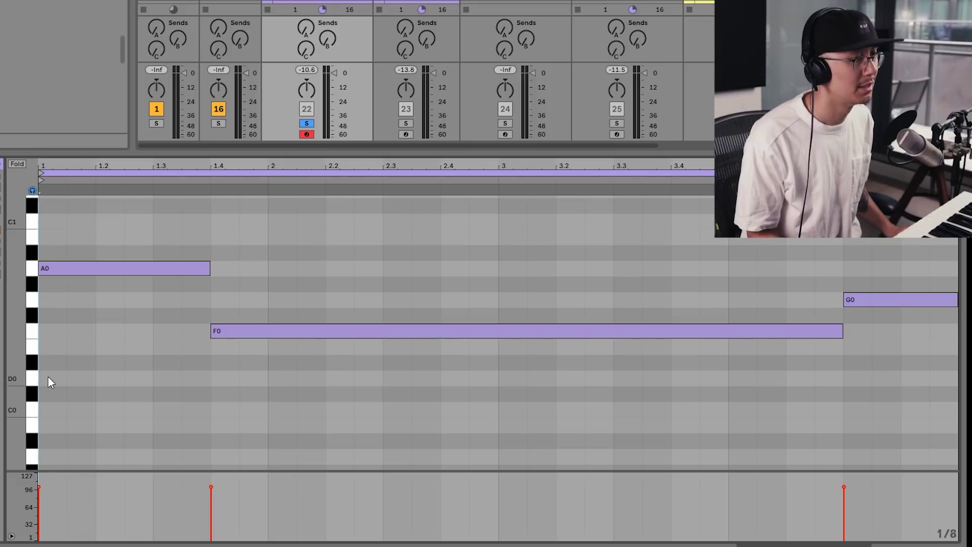
{"action": "key", "text": "space"}
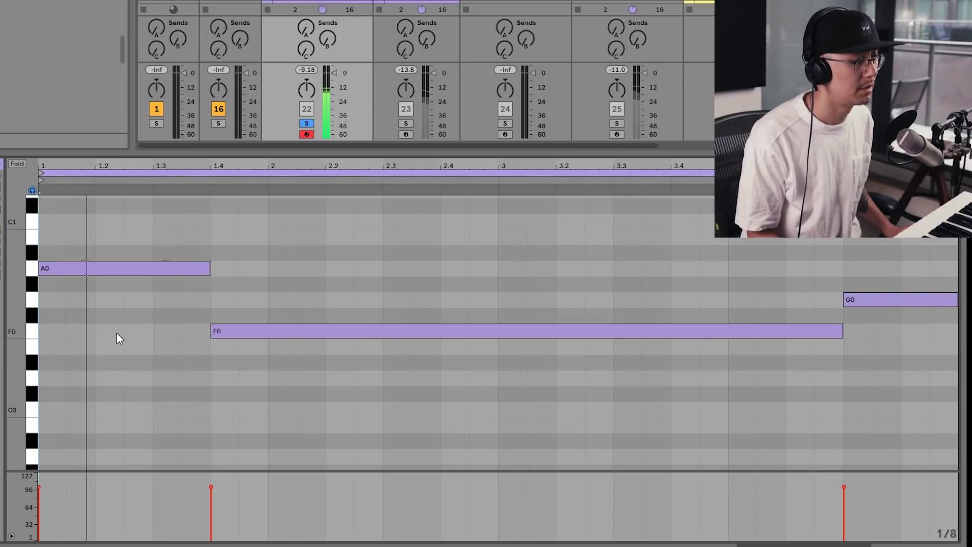
Step: Solo track 23's chord clip and set its Filter macro to 389 Hz and LFO Intensity to 16%
{"action": "left_click", "coordinate": [407, 122]}
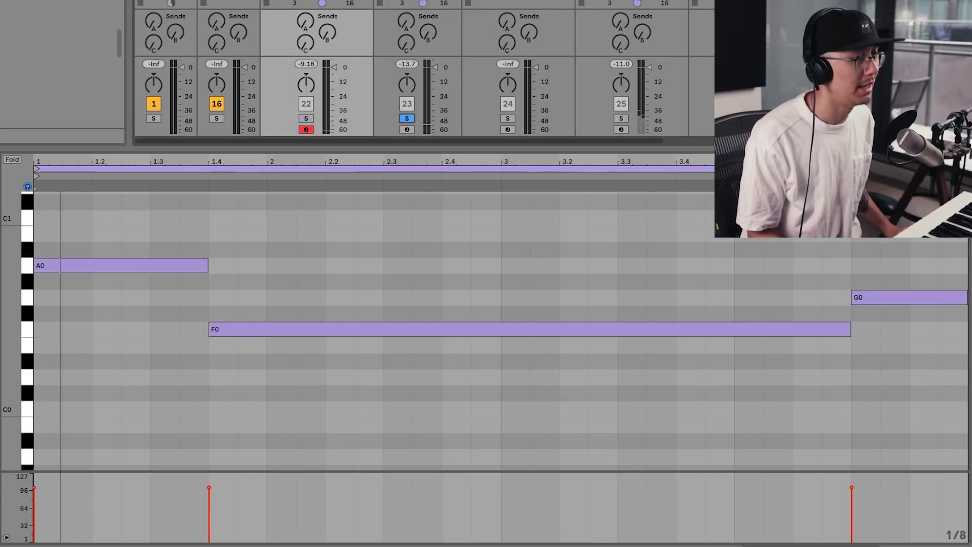
{"action": "left_click", "coordinate": [407, 122]}
{"action": "left_click", "coordinate": [358, 252]}
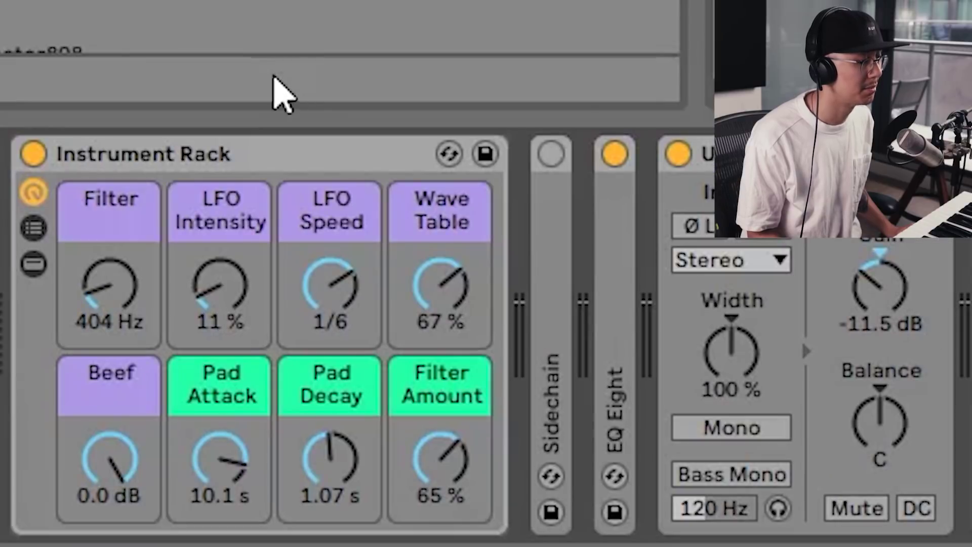
{"action": "left_click_drag", "start_coordinate": [122, 299], "coordinate": [123, 268]}
{"action": "left_click_drag", "start_coordinate": [134, 319], "coordinate": [143, 344]}
{"action": "left_click_drag", "start_coordinate": [109, 294], "coordinate": [109, 309]}
{"action": "left_click_drag", "start_coordinate": [206, 369], "coordinate": [206, 400]}
{"action": "left_click_drag", "start_coordinate": [121, 279], "coordinate": [122, 294]}
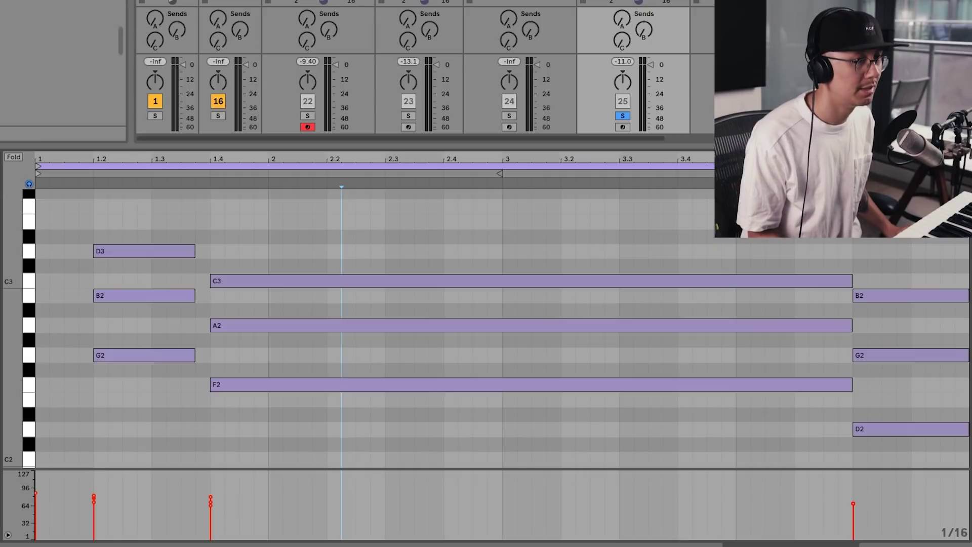
Step: Start the chord clip playing and activate the two Compressor devices on the Grand Piano chain
{"action": "left_click", "coordinate": [249, 222]}
{"action": "key", "text": "space"}
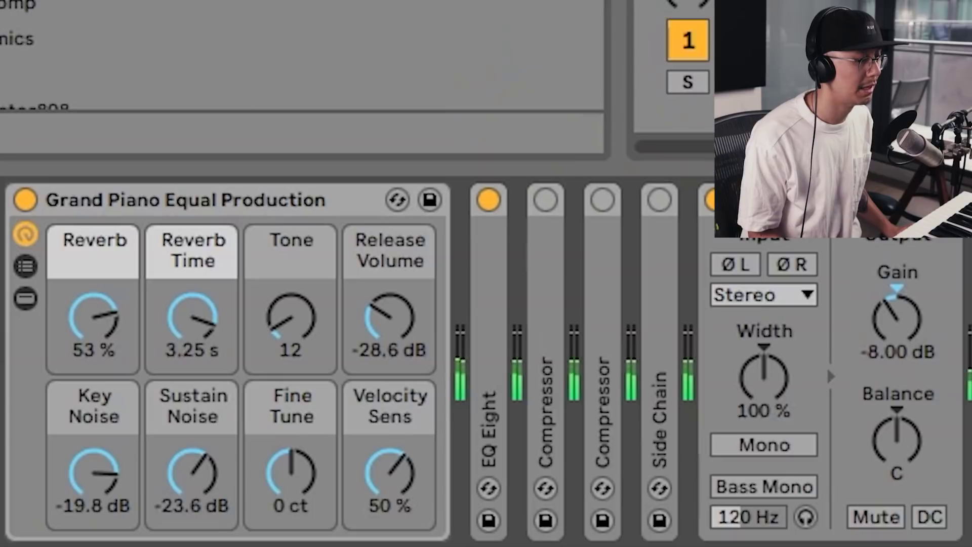
{"action": "left_click", "coordinate": [545, 202]}
{"action": "left_click", "coordinate": [601, 202]}
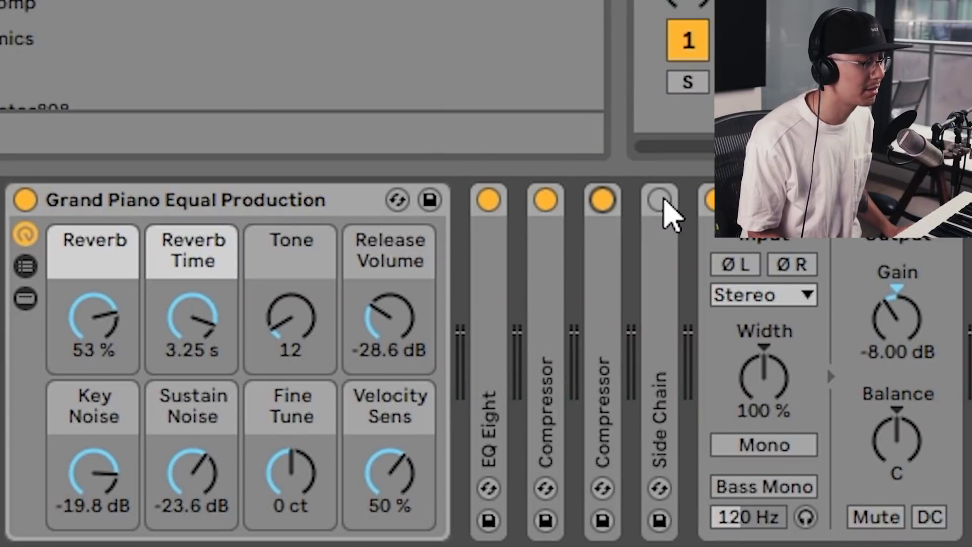